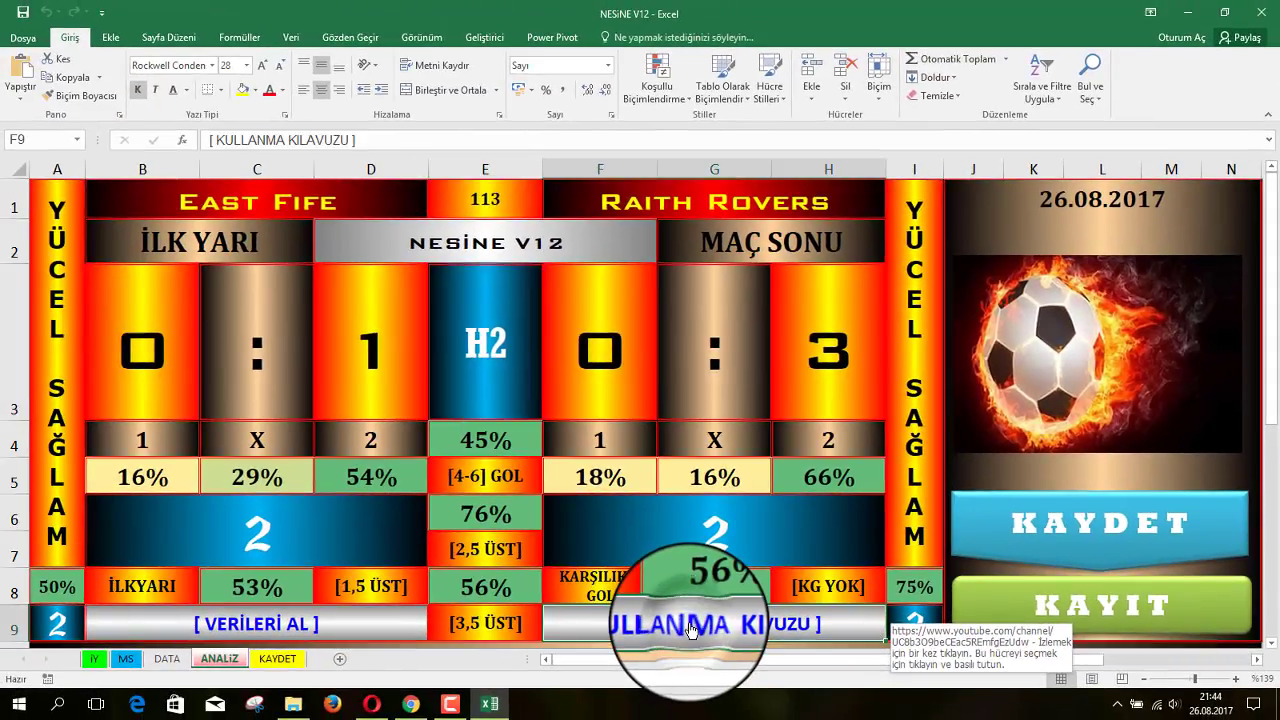
# Step: Open the author's YouTube channel from the user-guide link and browse uploads like MİDORANHTFT V3 and NOWGOAL V12
pyautogui.click(690, 628)
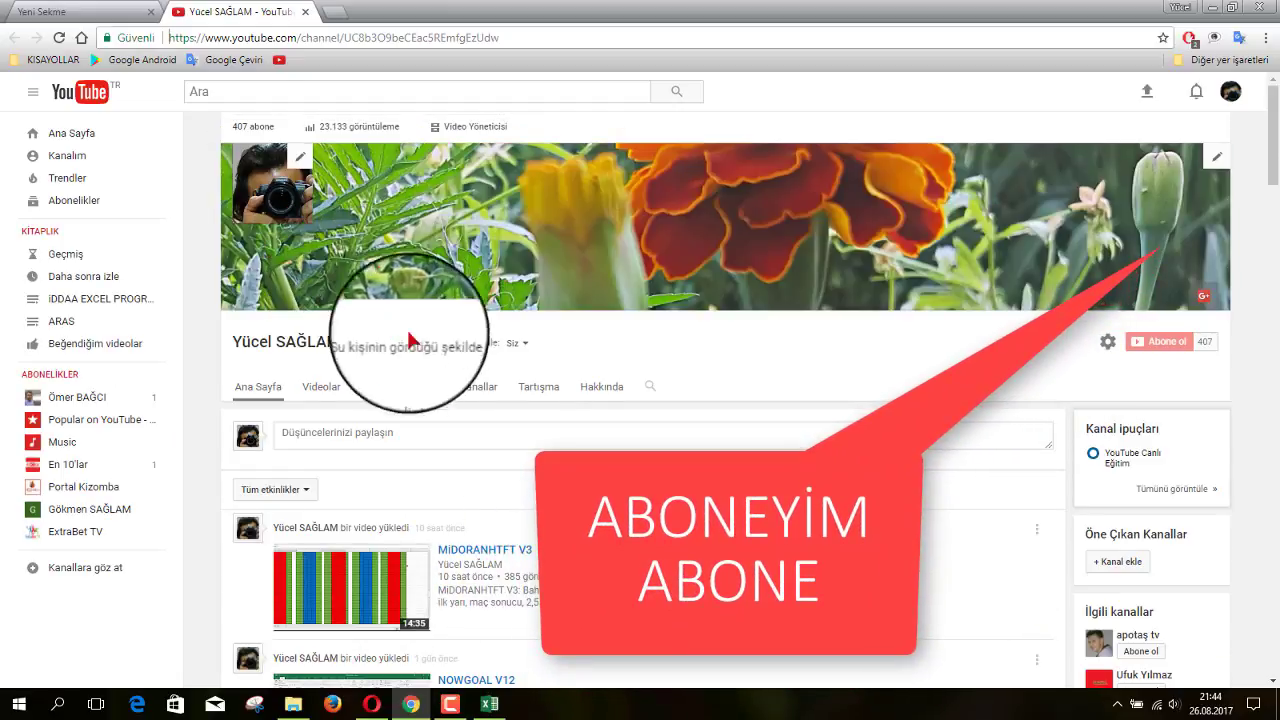
pyautogui.scroll(-1, 500, 365)
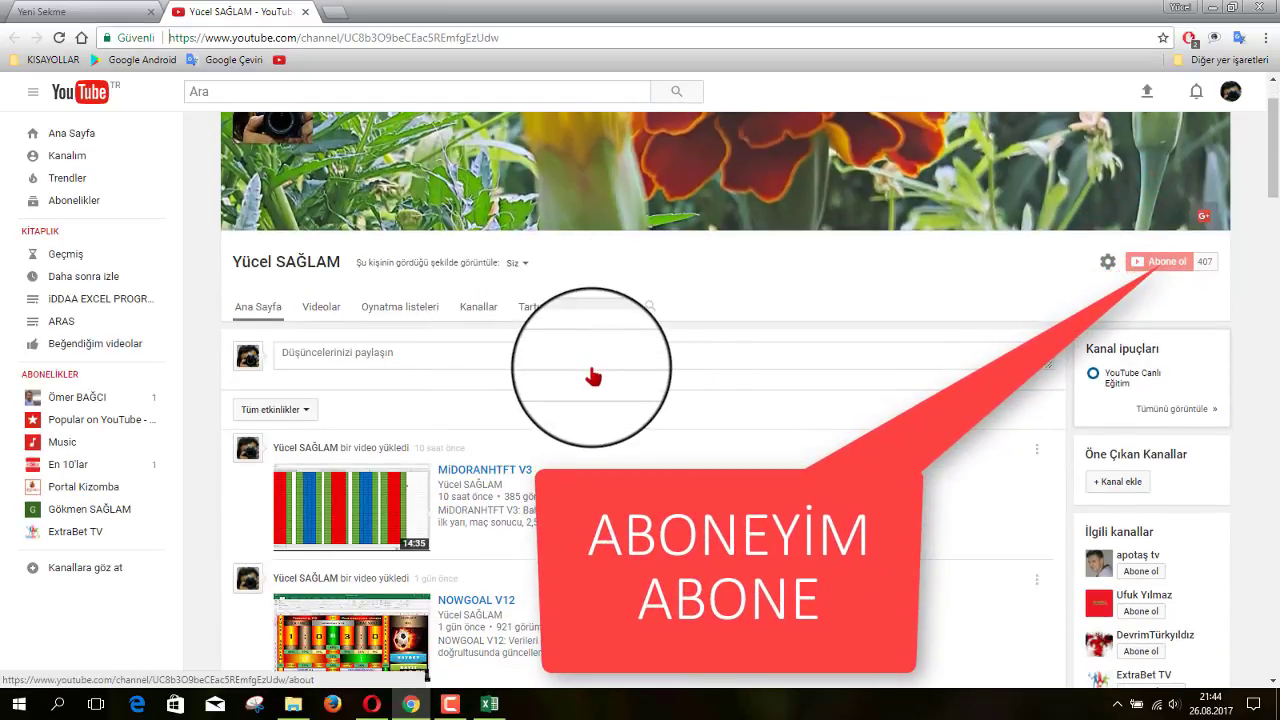
pyautogui.scroll(-2, 592, 376)
pyautogui.scroll(-2, 560, 390)
pyautogui.scroll(-4, 506, 485)
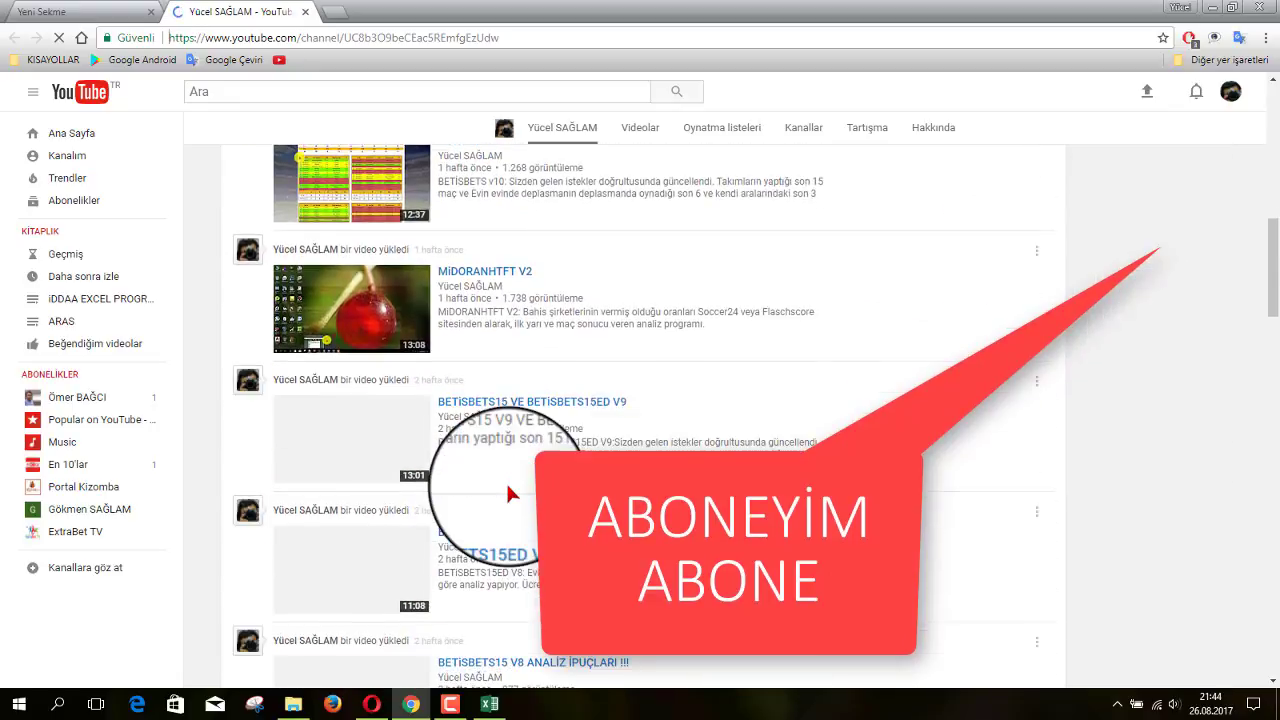
pyautogui.scroll(-4, 508, 492)
pyautogui.scroll(-4, 508, 492)
pyautogui.scroll(4, 508, 492)
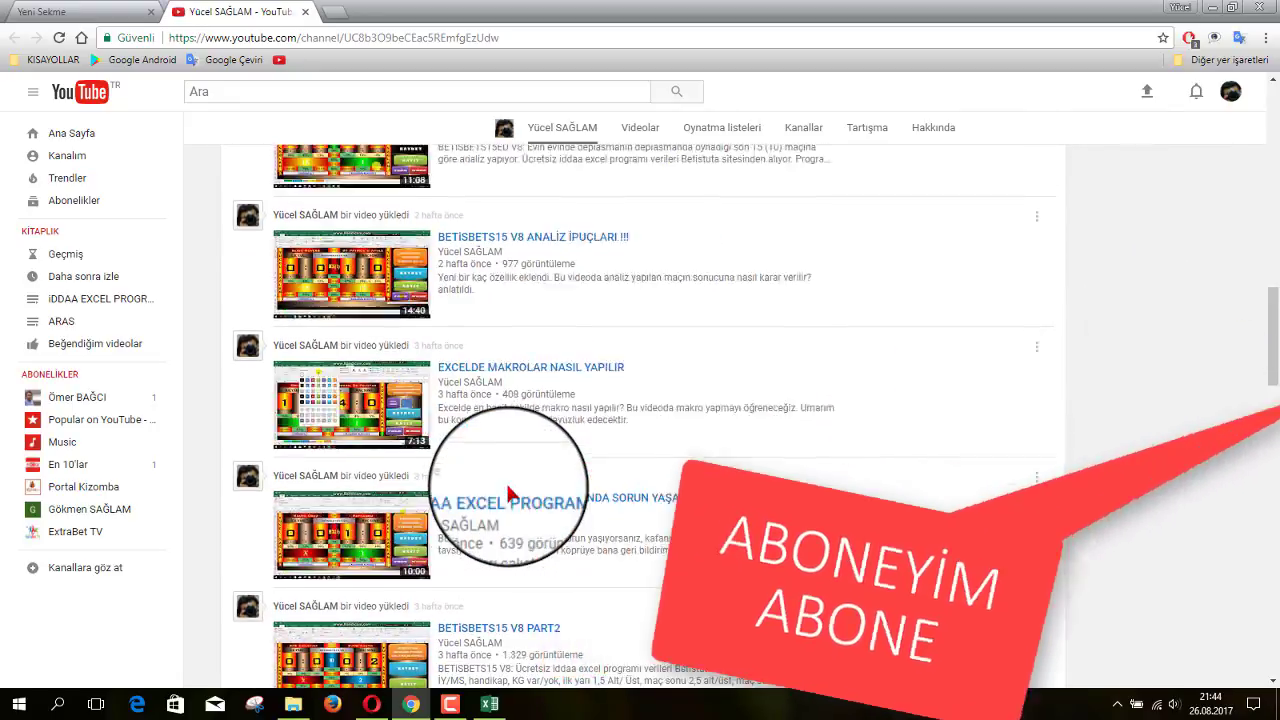
pyautogui.scroll(4, 505, 480)
pyautogui.scroll(4, 505, 480)
pyautogui.scroll(2, 505, 480)
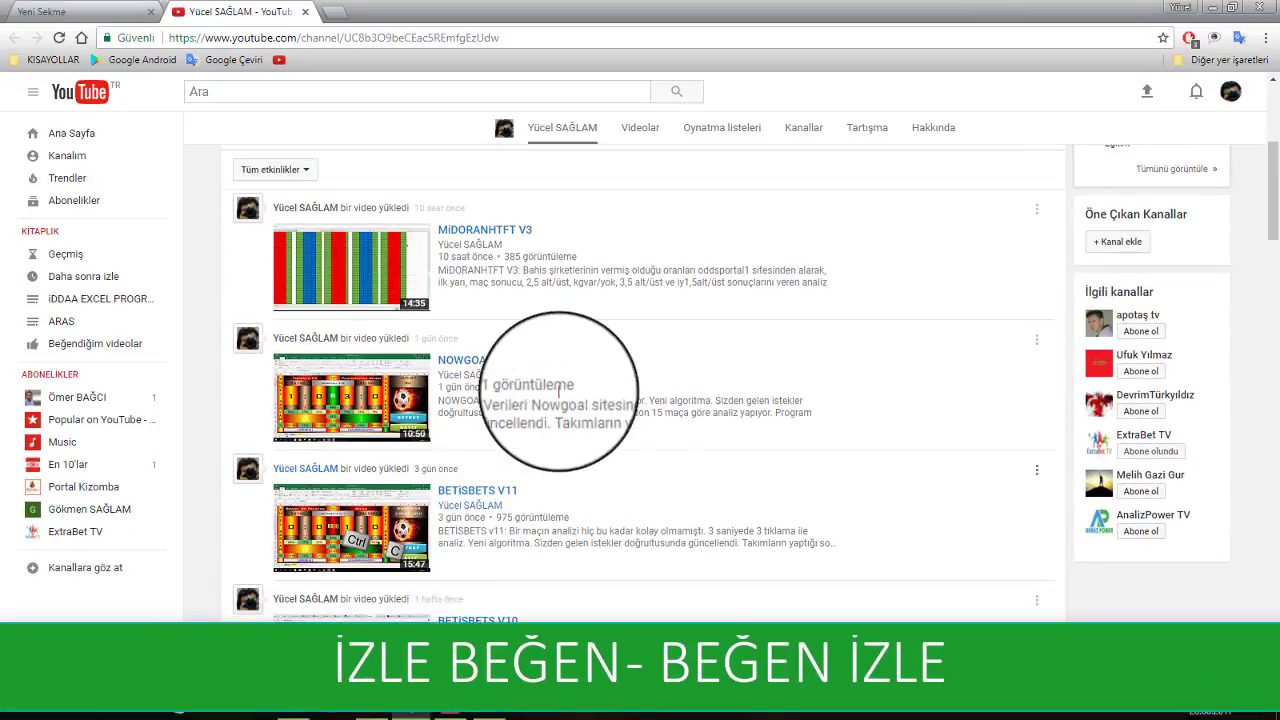
# Step: Open the NOWGOAL V12 video and read down through its description and comments
pyautogui.click(524, 372)
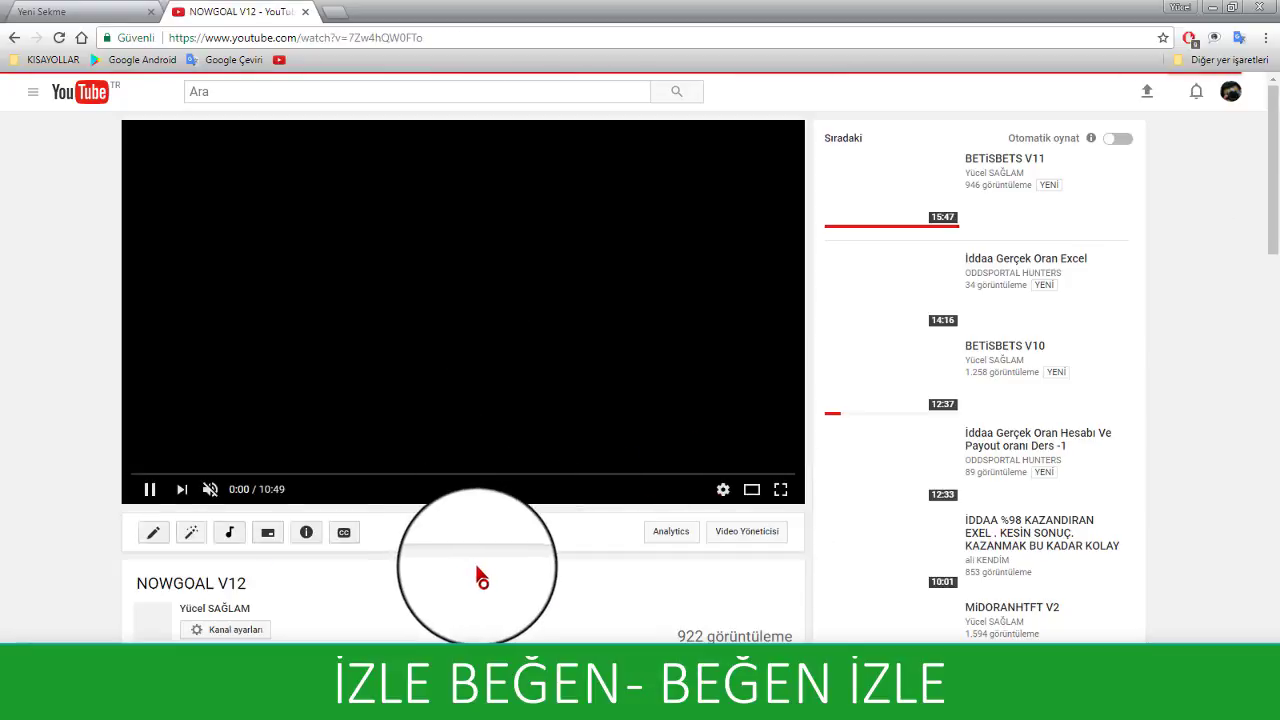
pyautogui.scroll(-2, 483, 510)
pyautogui.scroll(-2, 480, 550)
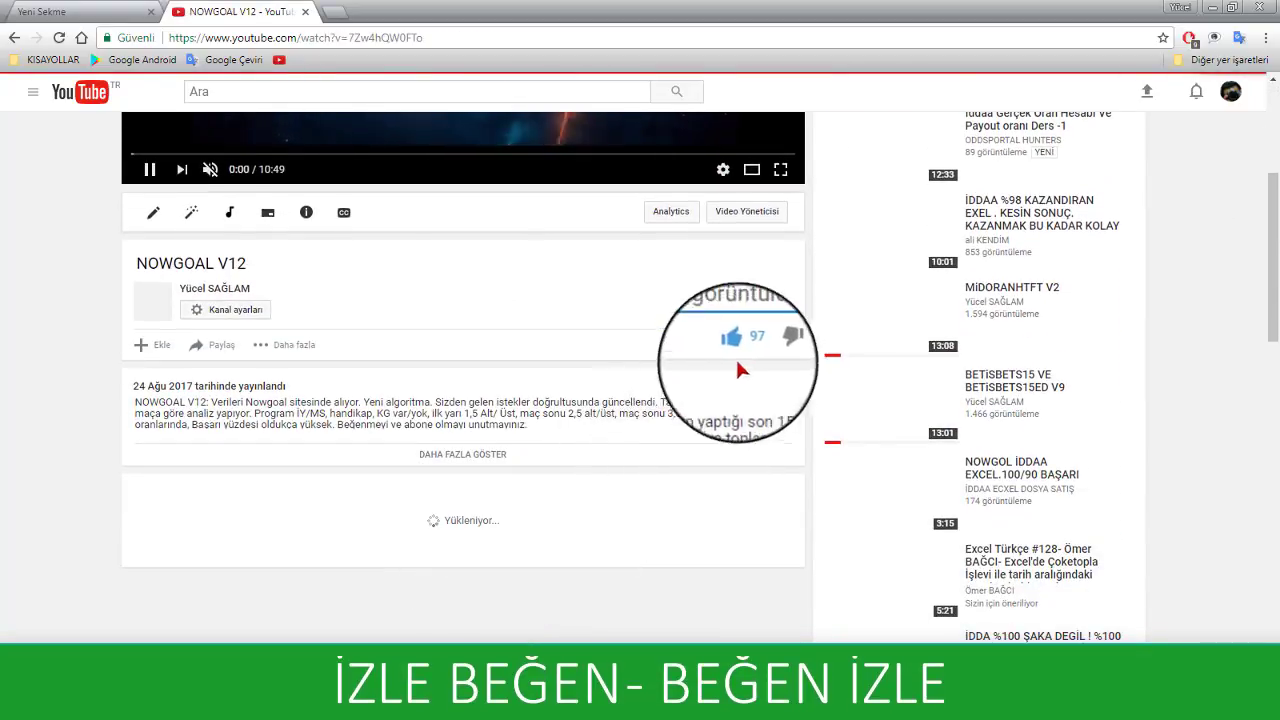
pyautogui.scroll(3, 780, 407)
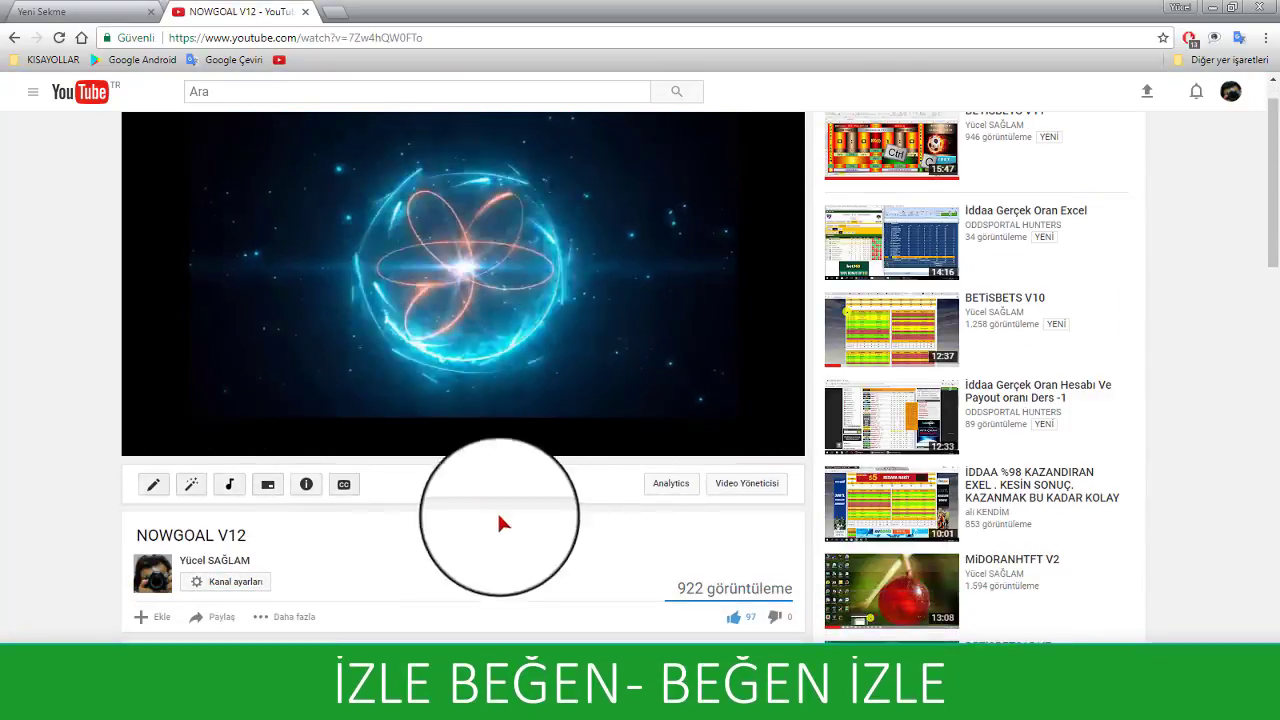
pyautogui.scroll(-2, 637, 490)
pyautogui.scroll(-1, 633, 505)
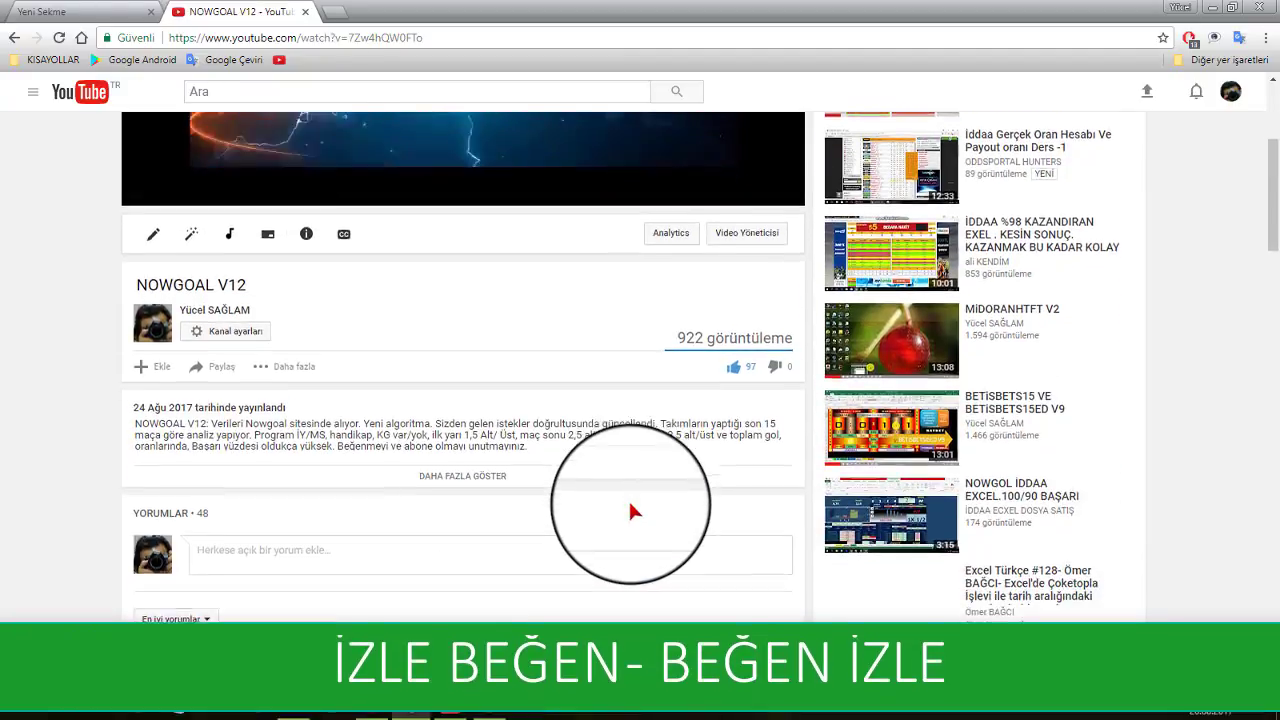
pyautogui.scroll(-1, 632, 510)
pyautogui.scroll(2, 626, 390)
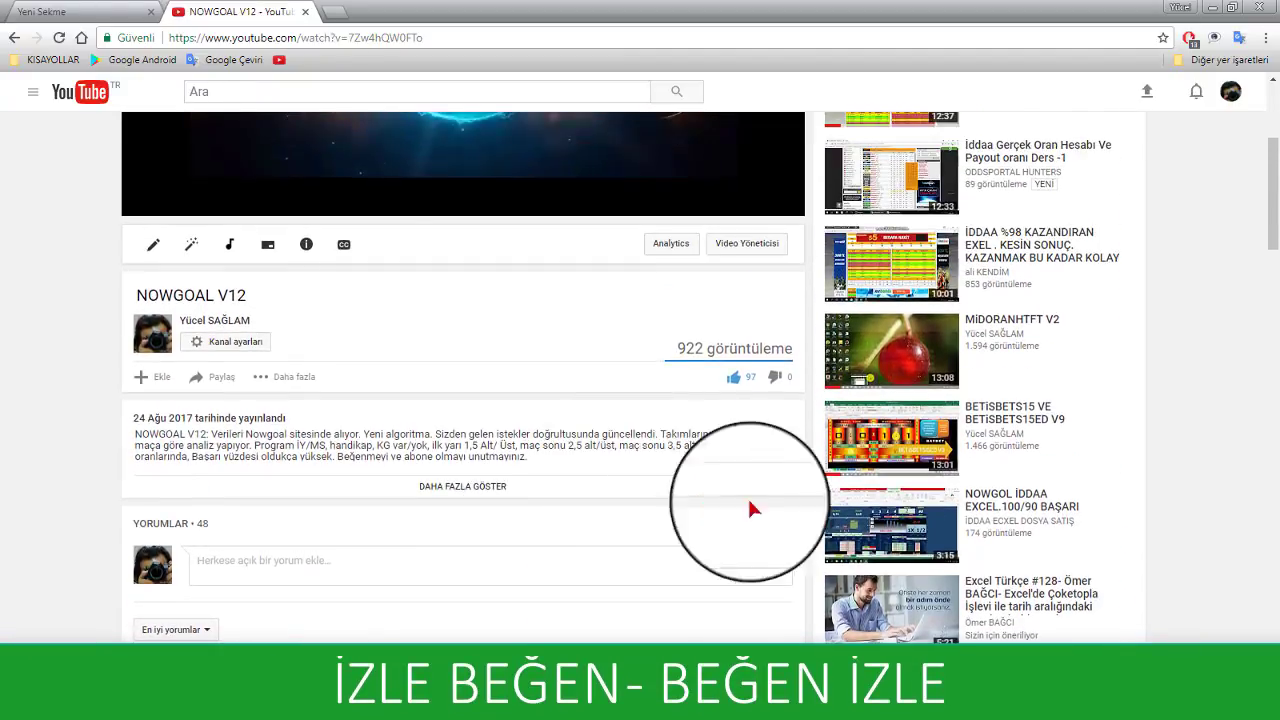
pyautogui.scroll(2, 586, 503)
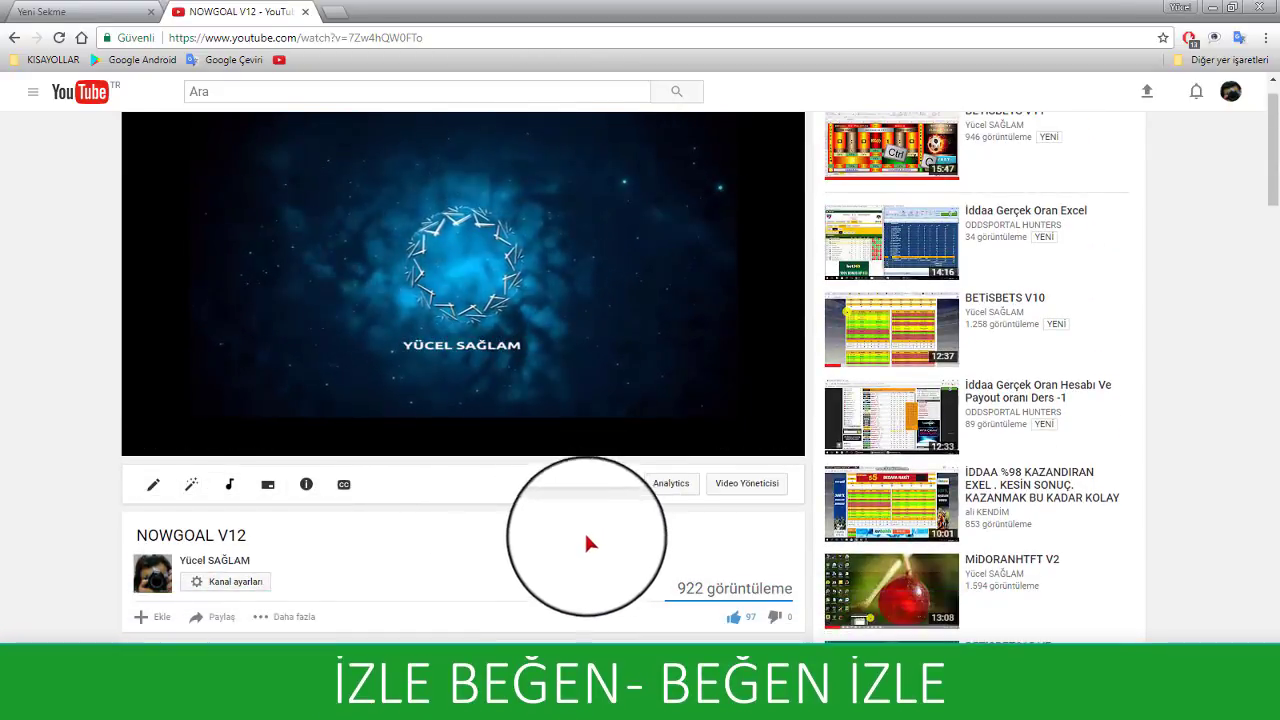
pyautogui.scroll(-2, 603, 505)
pyautogui.scroll(-3, 400, 490)
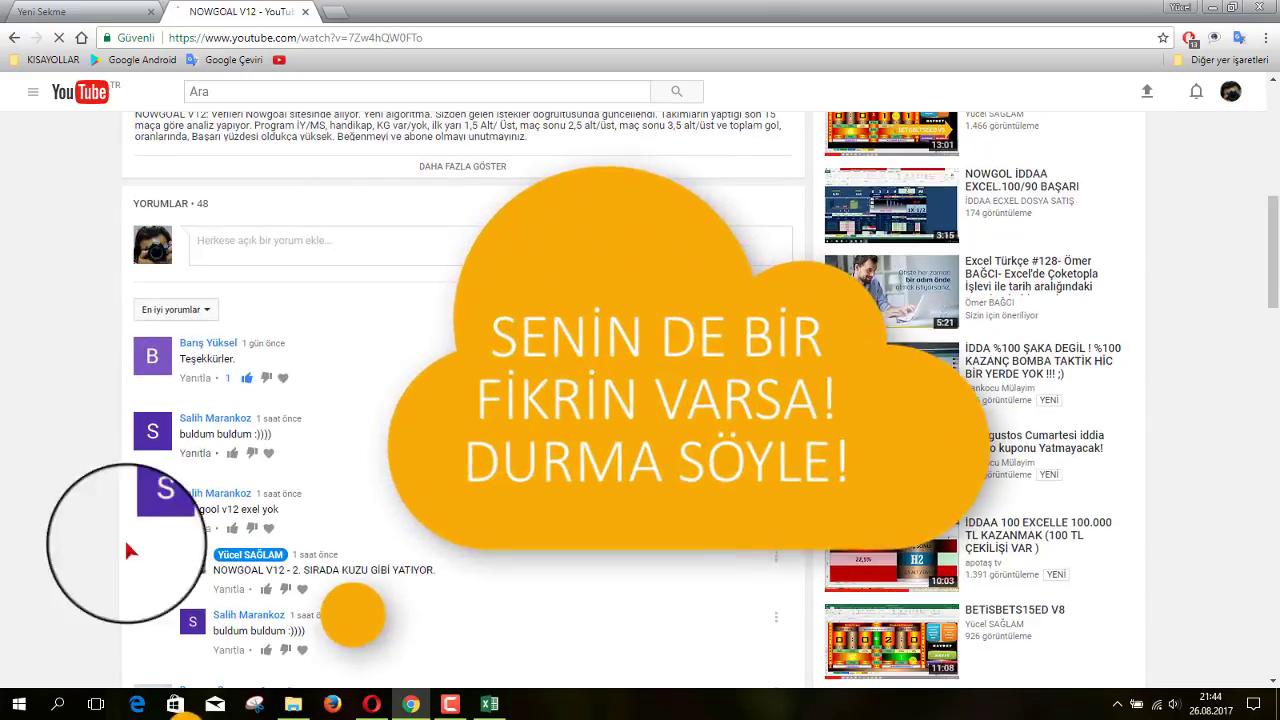
pyautogui.scroll(-3, 440, 553)
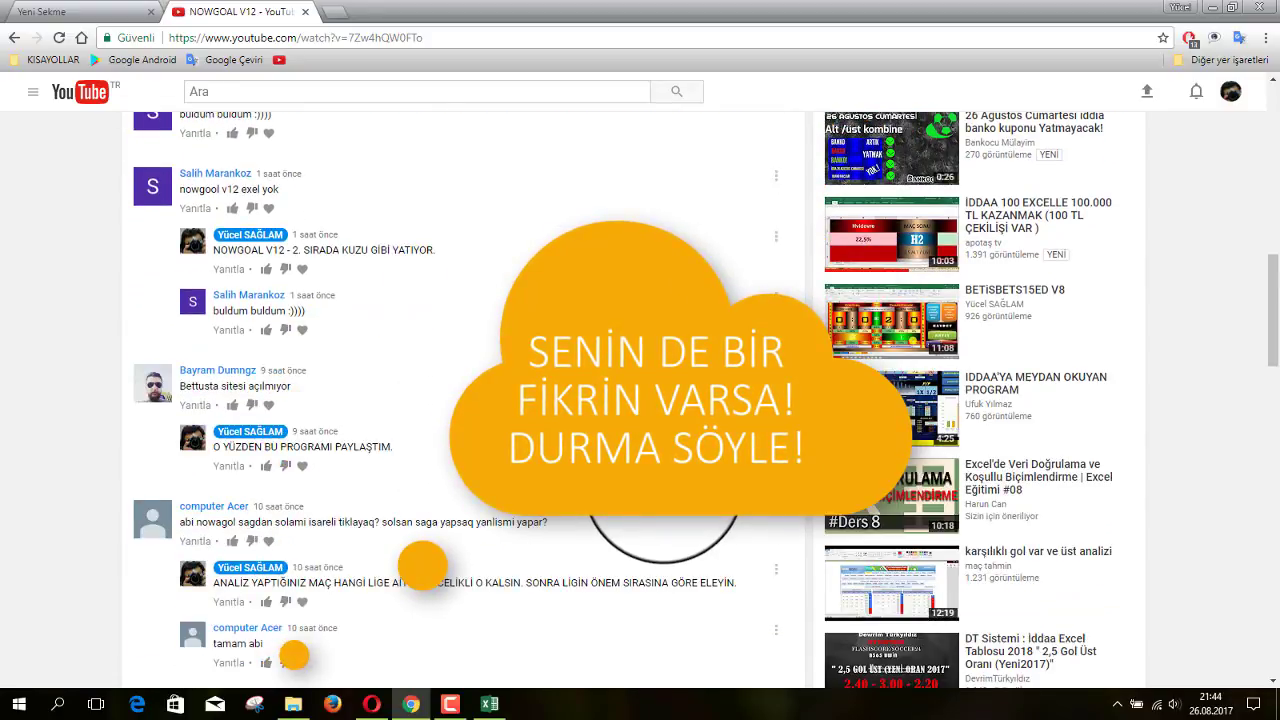
pyautogui.scroll(-2, 422, 566)
pyautogui.scroll(-2, 422, 566)
pyautogui.scroll(-1, 422, 566)
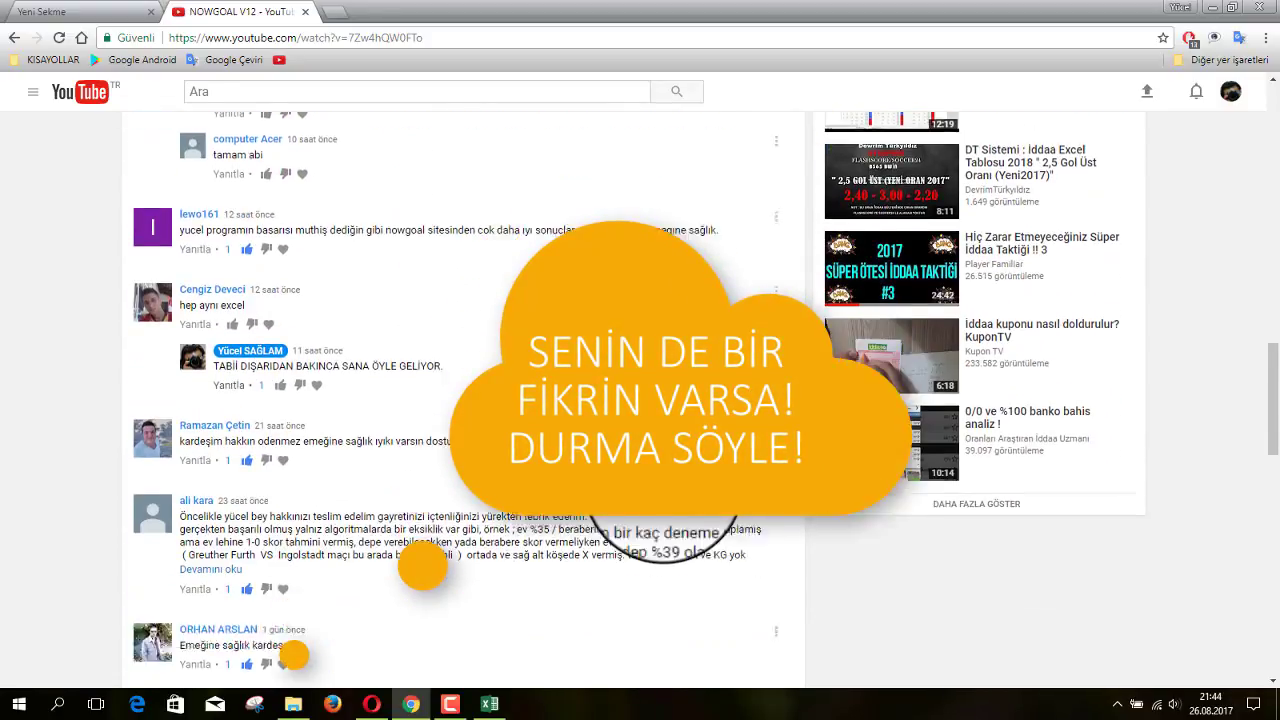
pyautogui.scroll(-1, 422, 566)
pyautogui.scroll(-2, 422, 566)
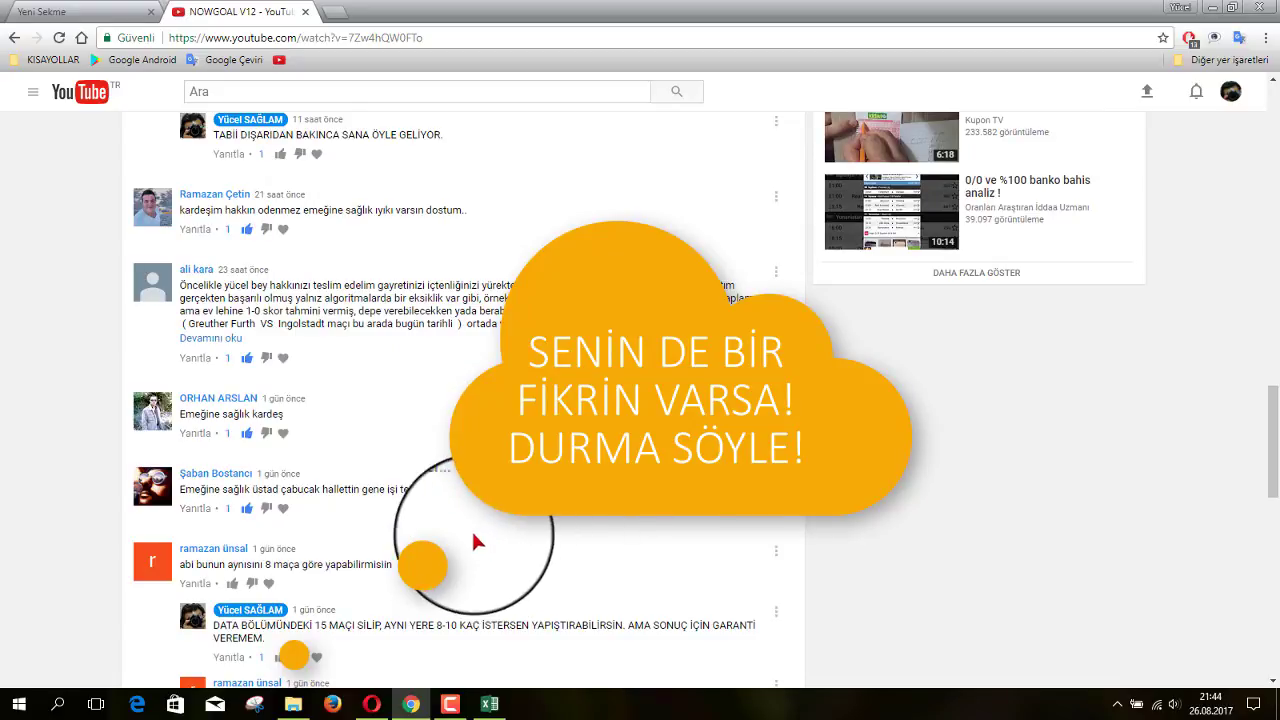
# Step: Browse the viewer comments again, then return to the video player showing 922 views
pyautogui.scroll(1, 454, 525)
pyautogui.scroll(1, 454, 525)
pyautogui.scroll(2, 454, 525)
pyautogui.scroll(2, 456, 533)
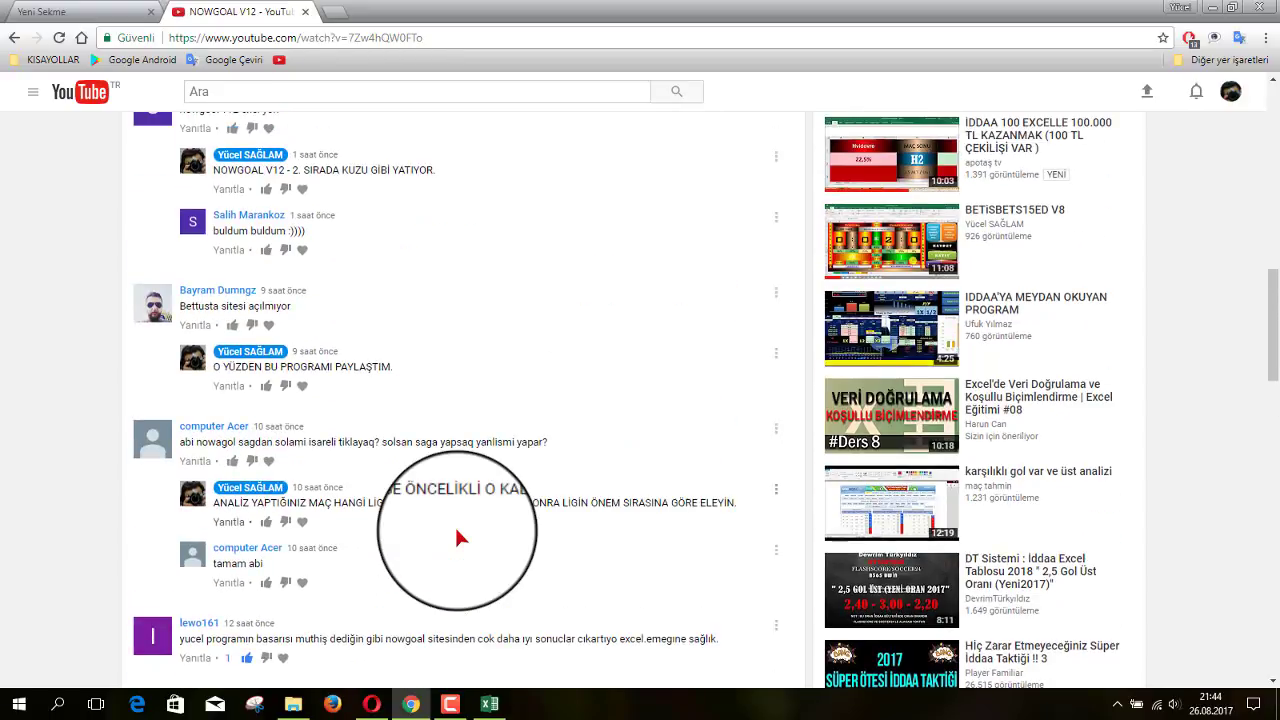
pyautogui.scroll(2, 456, 533)
pyautogui.scroll(3, 456, 533)
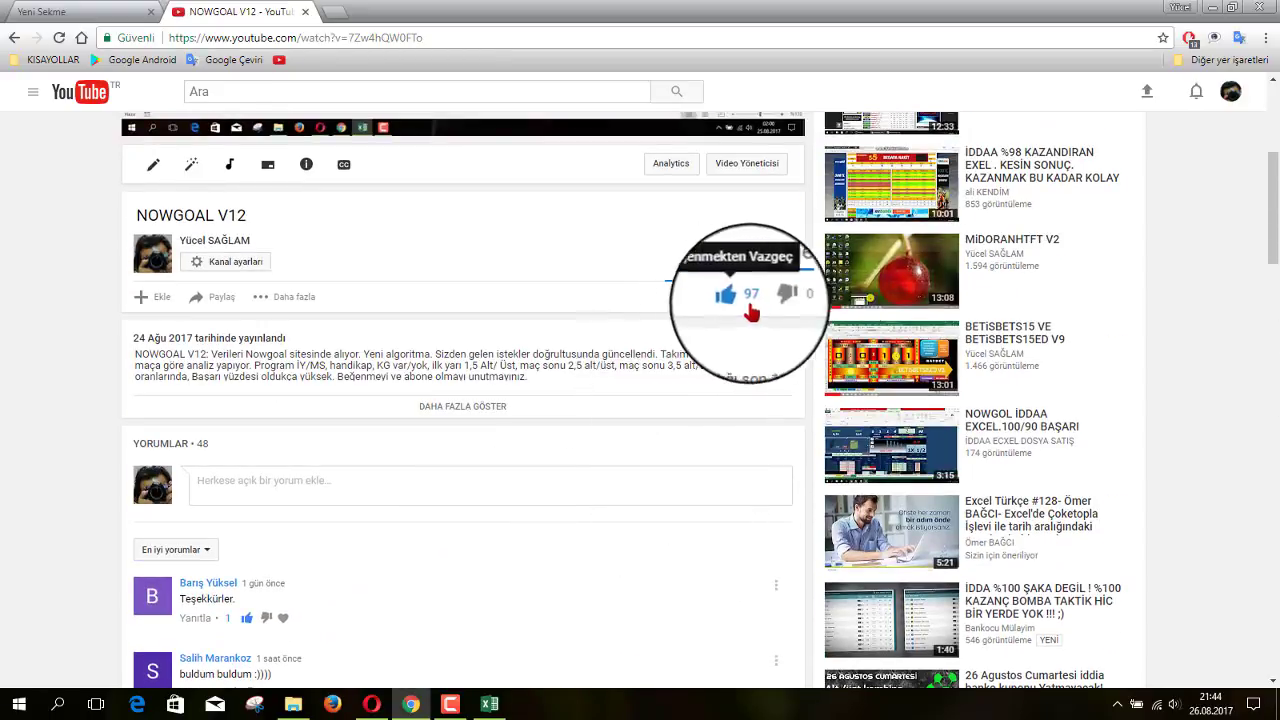
pyautogui.scroll(-5, 615, 455)
pyautogui.scroll(-3, 615, 455)
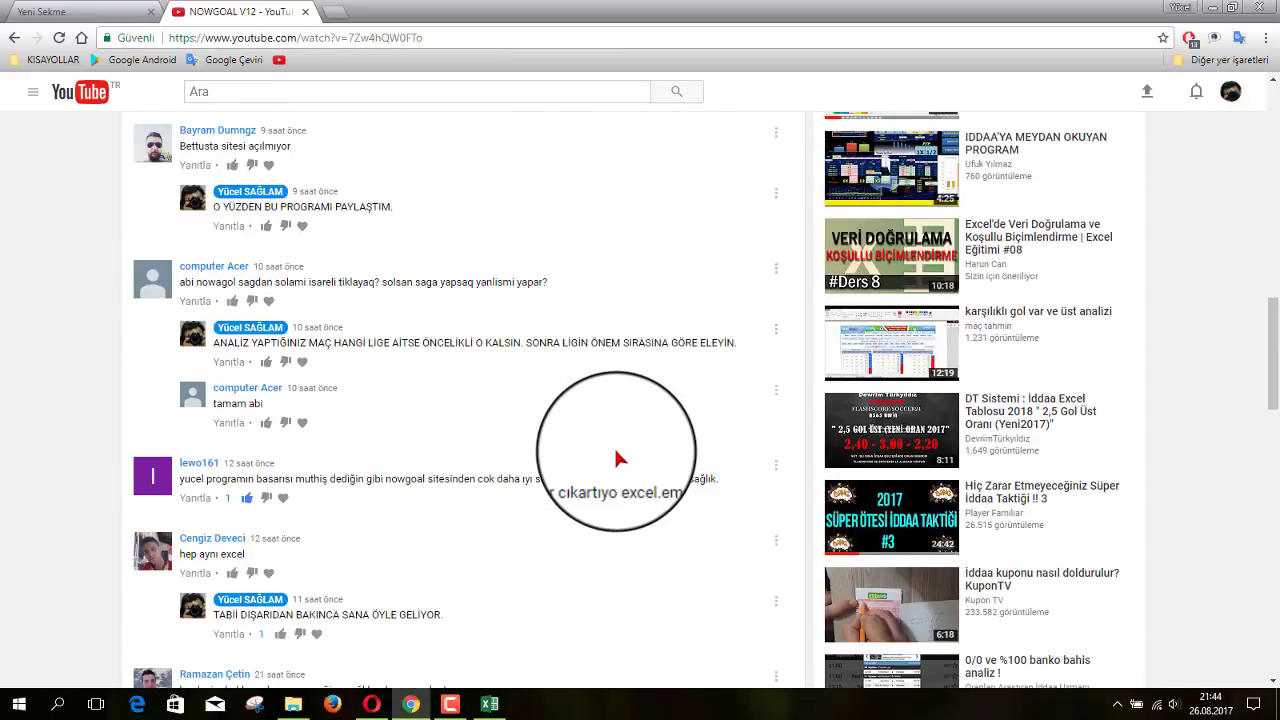
pyautogui.scroll(-3, 615, 455)
pyautogui.scroll(-1, 615, 458)
pyautogui.scroll(-2, 615, 458)
pyautogui.scroll(-2, 615, 458)
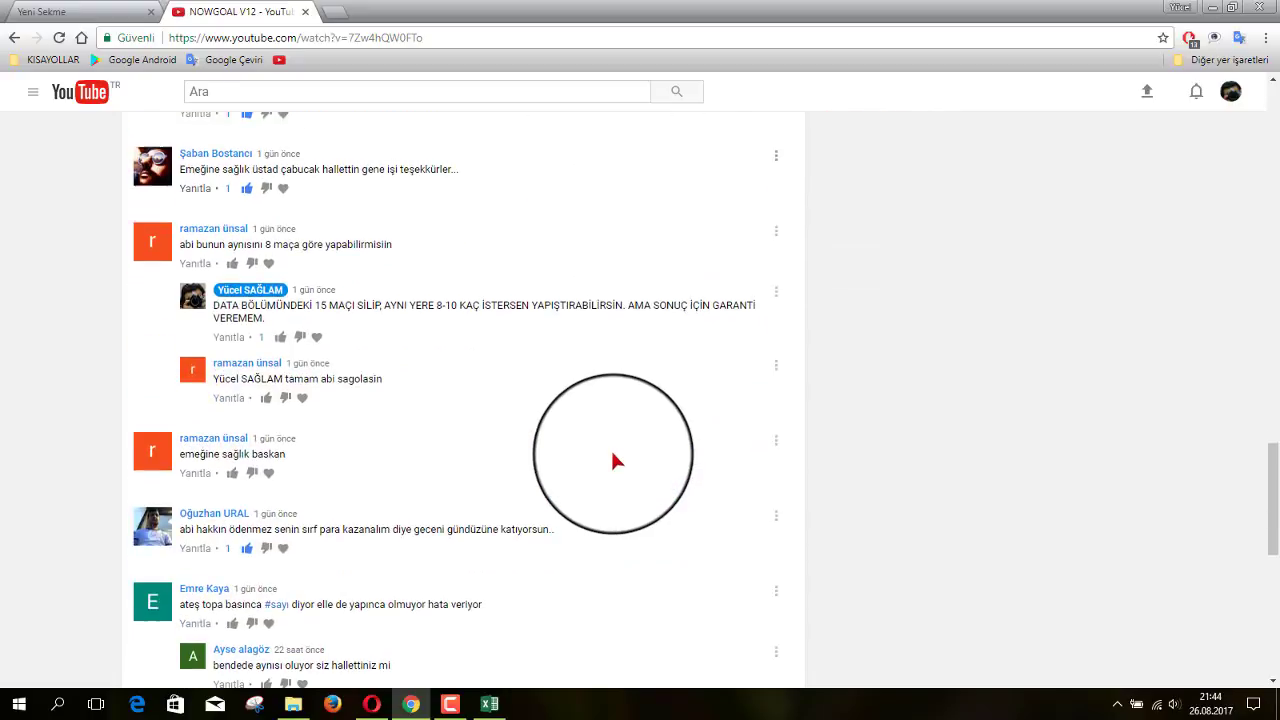
pyautogui.scroll(-2, 614, 458)
pyautogui.scroll(-2, 614, 458)
pyautogui.scroll(-2, 614, 458)
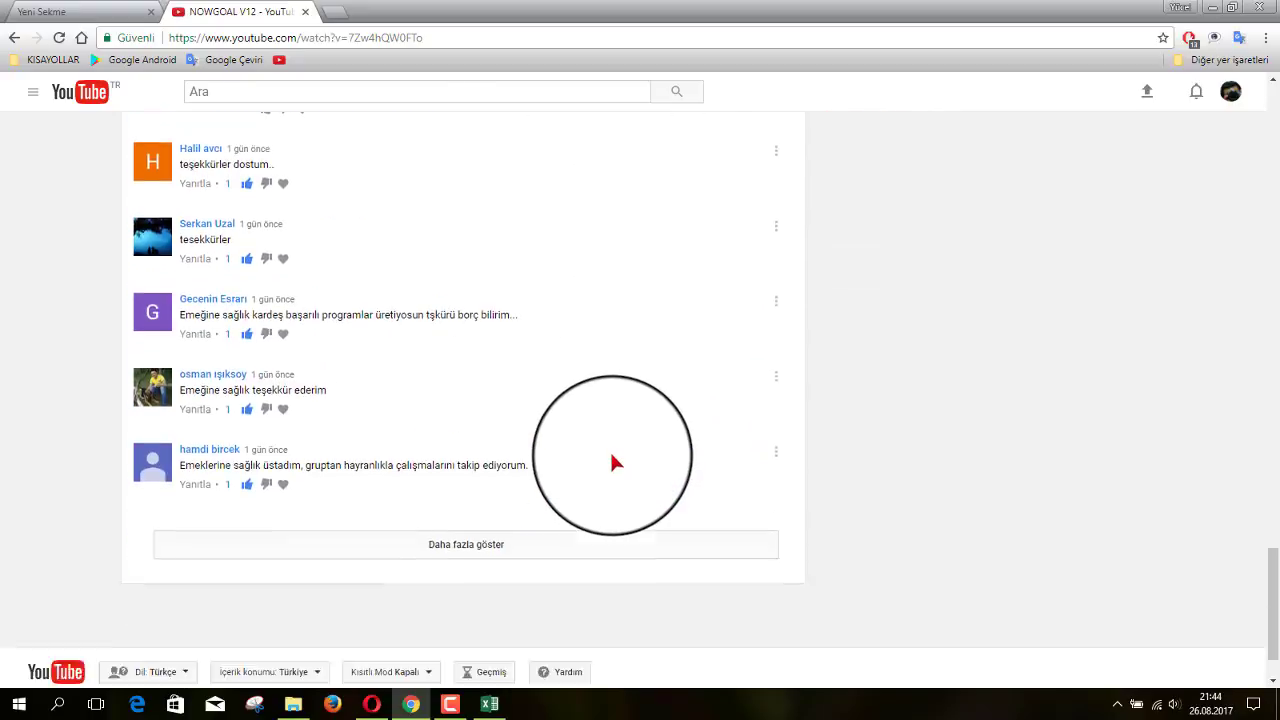
pyautogui.scroll(-1, 614, 458)
pyautogui.scroll(2, 408, 480)
pyautogui.scroll(2, 459, 470)
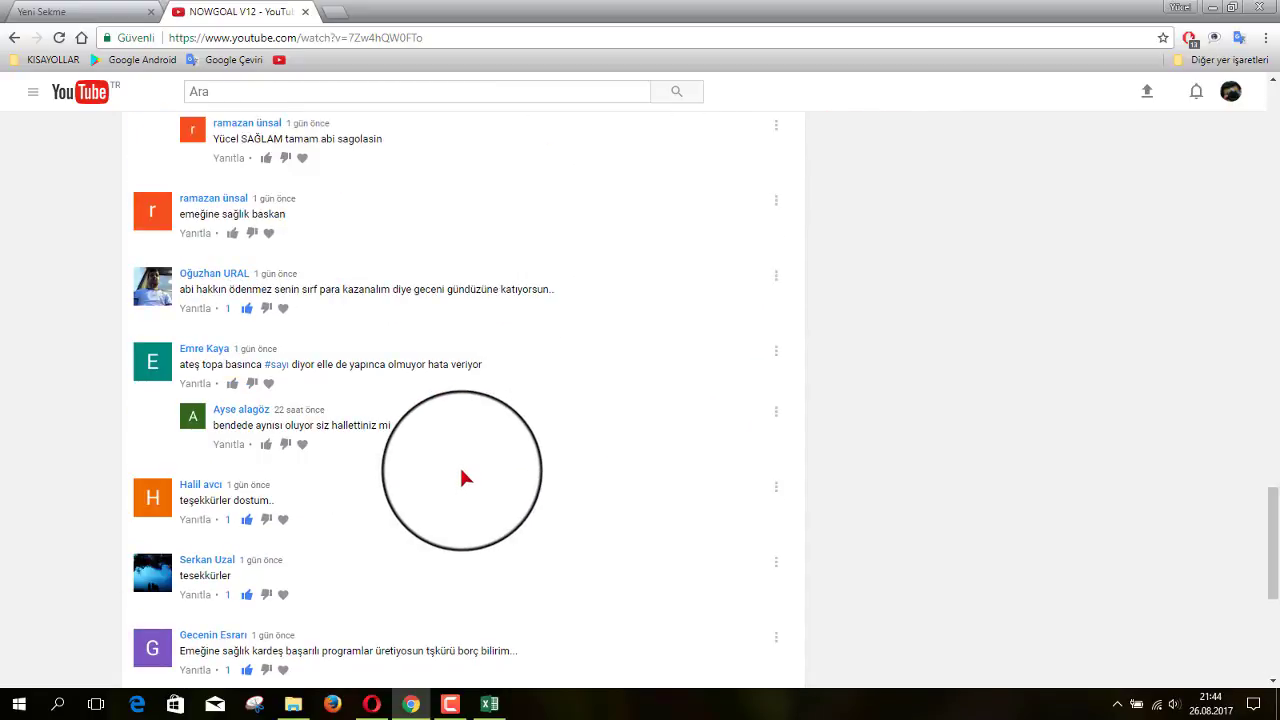
pyautogui.scroll(2, 462, 478)
pyautogui.scroll(2, 461, 477)
pyautogui.scroll(3, 590, 447)
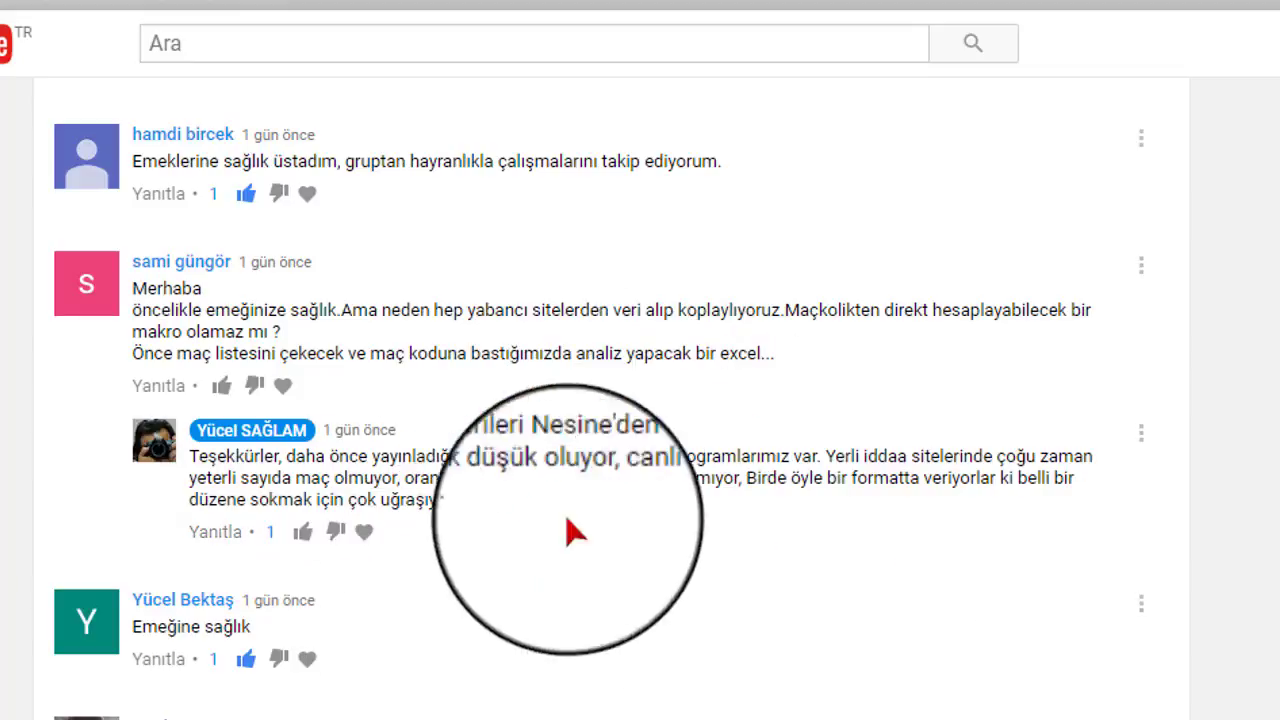
pyautogui.scroll(1, 567, 632)
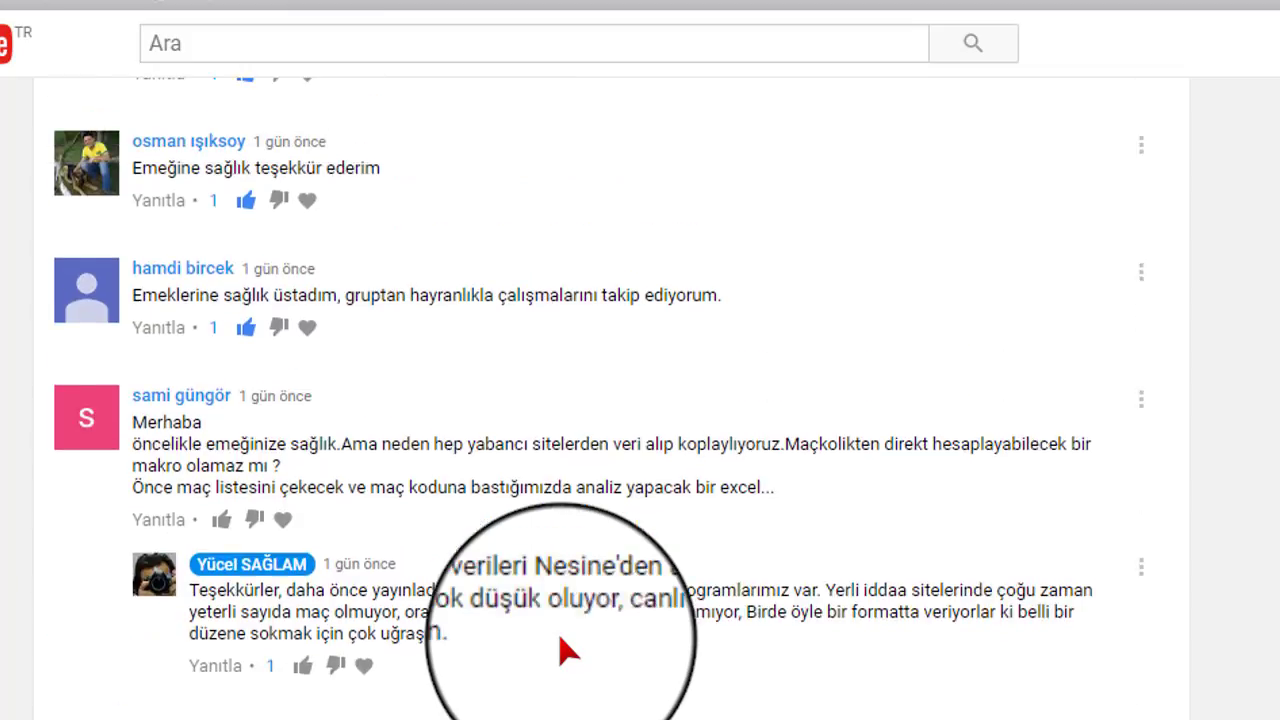
pyautogui.scroll(3, 430, 463)
pyautogui.scroll(-2, 440, 465)
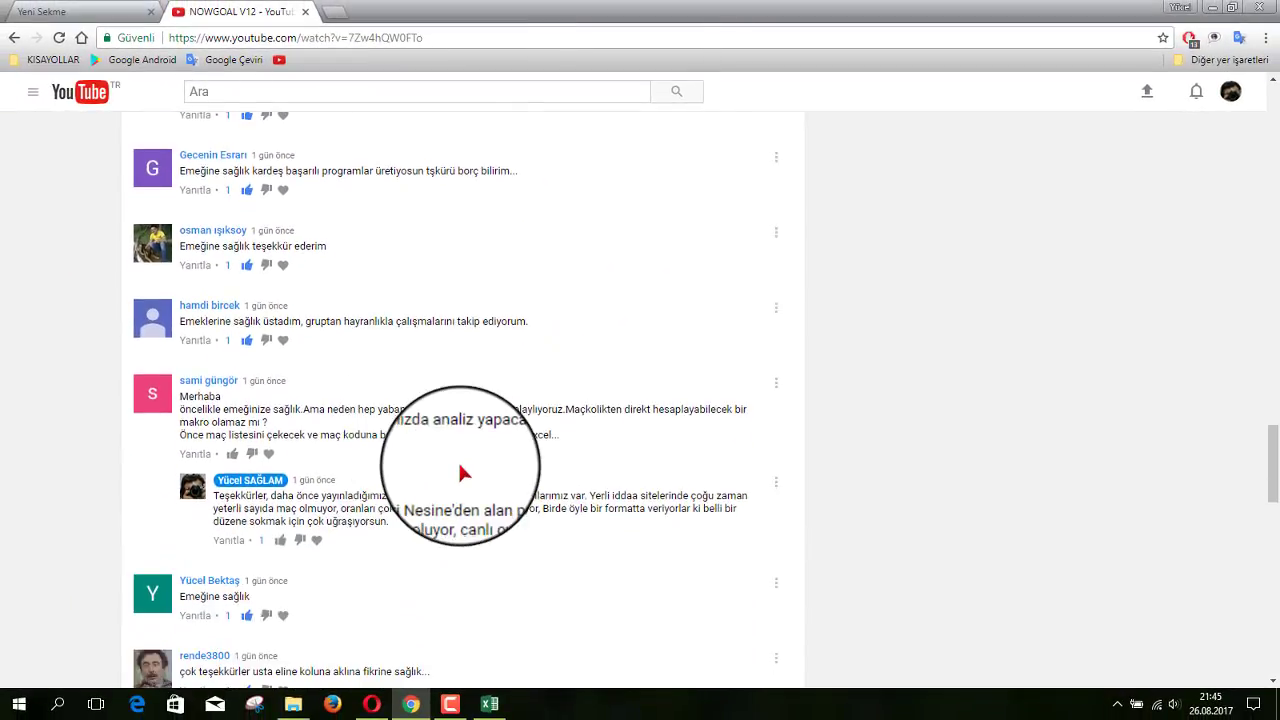
pyautogui.scroll(5, 500, 480)
pyautogui.scroll(5, 535, 483)
pyautogui.scroll(4, 580, 465)
pyautogui.scroll(4, 627, 450)
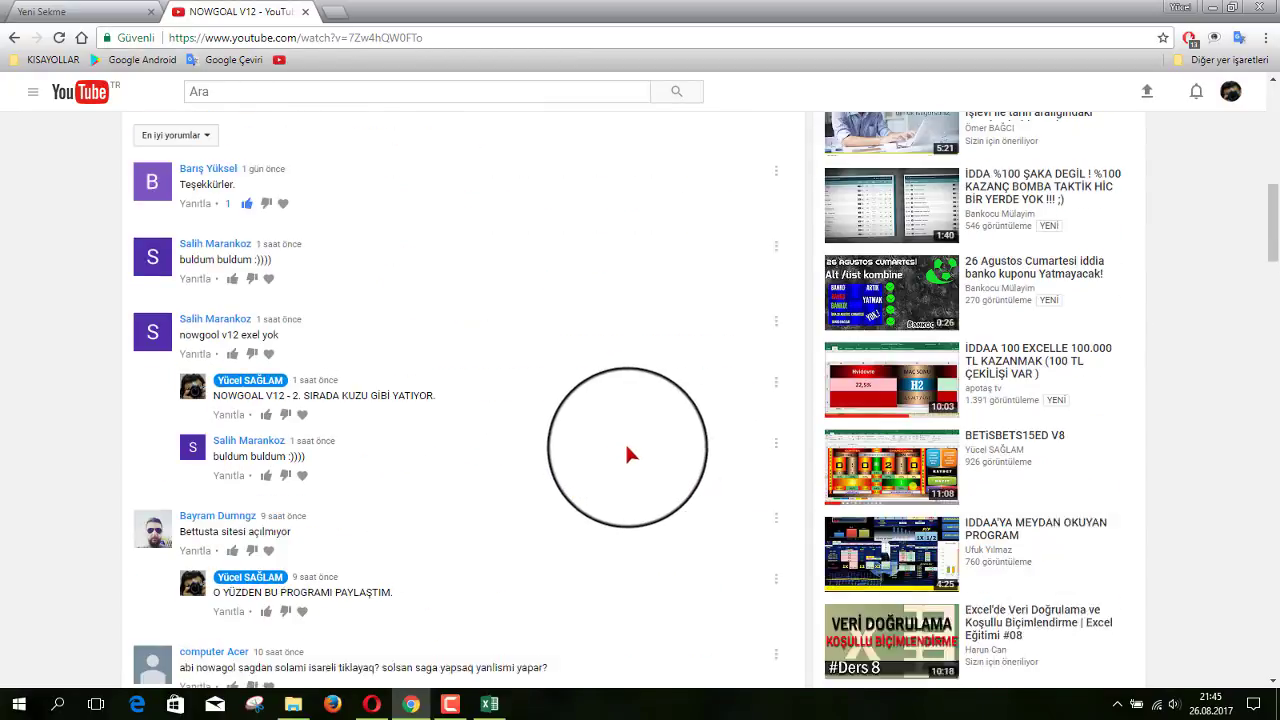
pyautogui.scroll(3, 624, 450)
pyautogui.scroll(4, 615, 452)
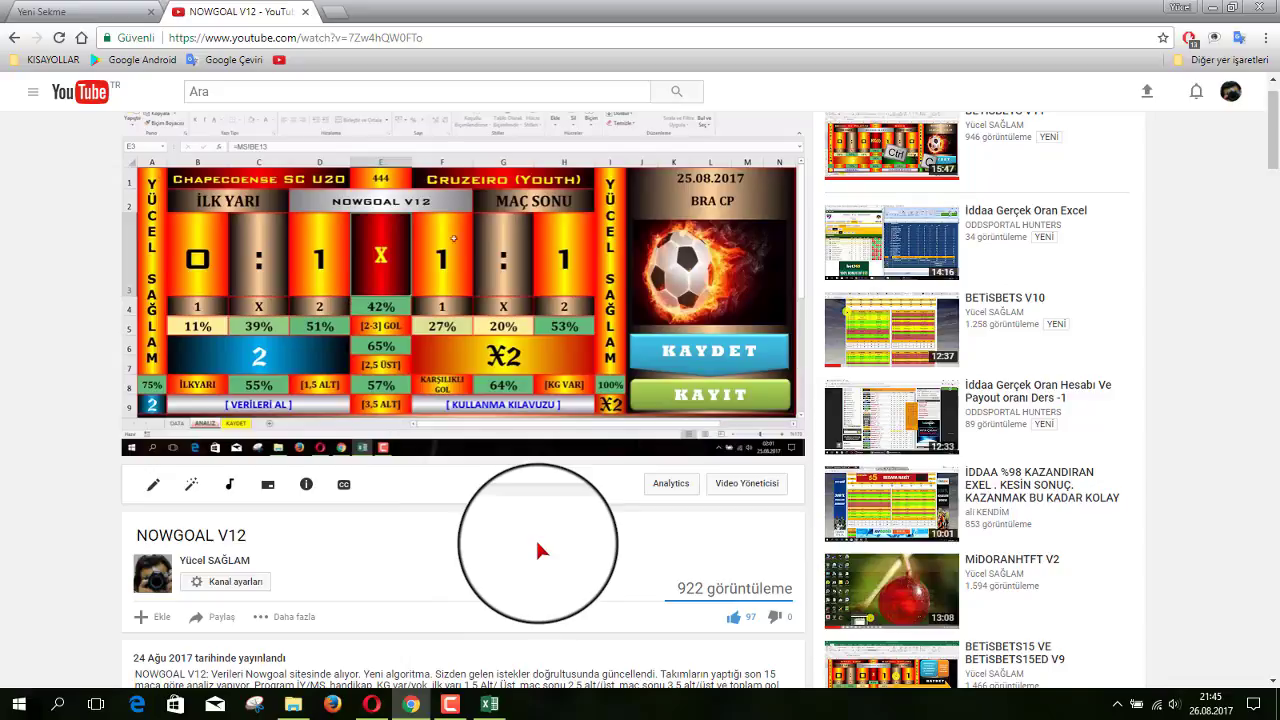
pyautogui.moveTo(460, 280)
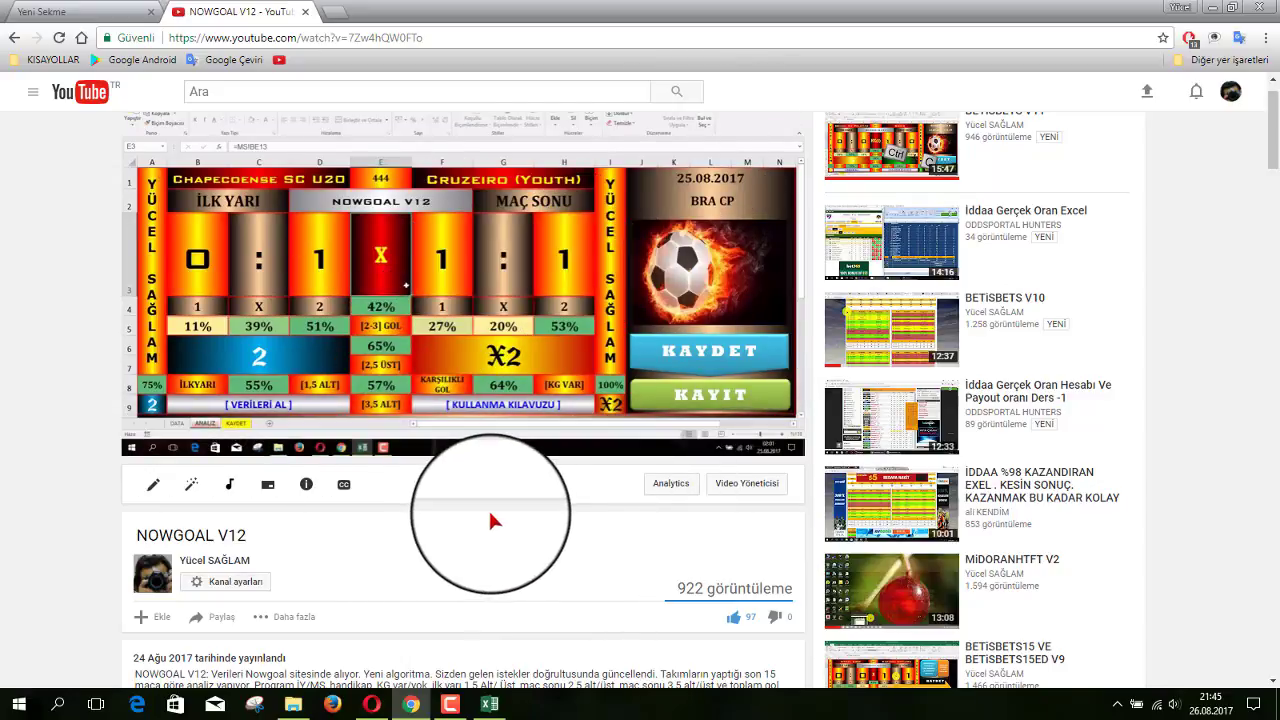
# Step: Return to Excel and load the Fluminense vs Vasco da Ga. prediction (1:0, 2:0) with F9
pyautogui.click(1212, 9)
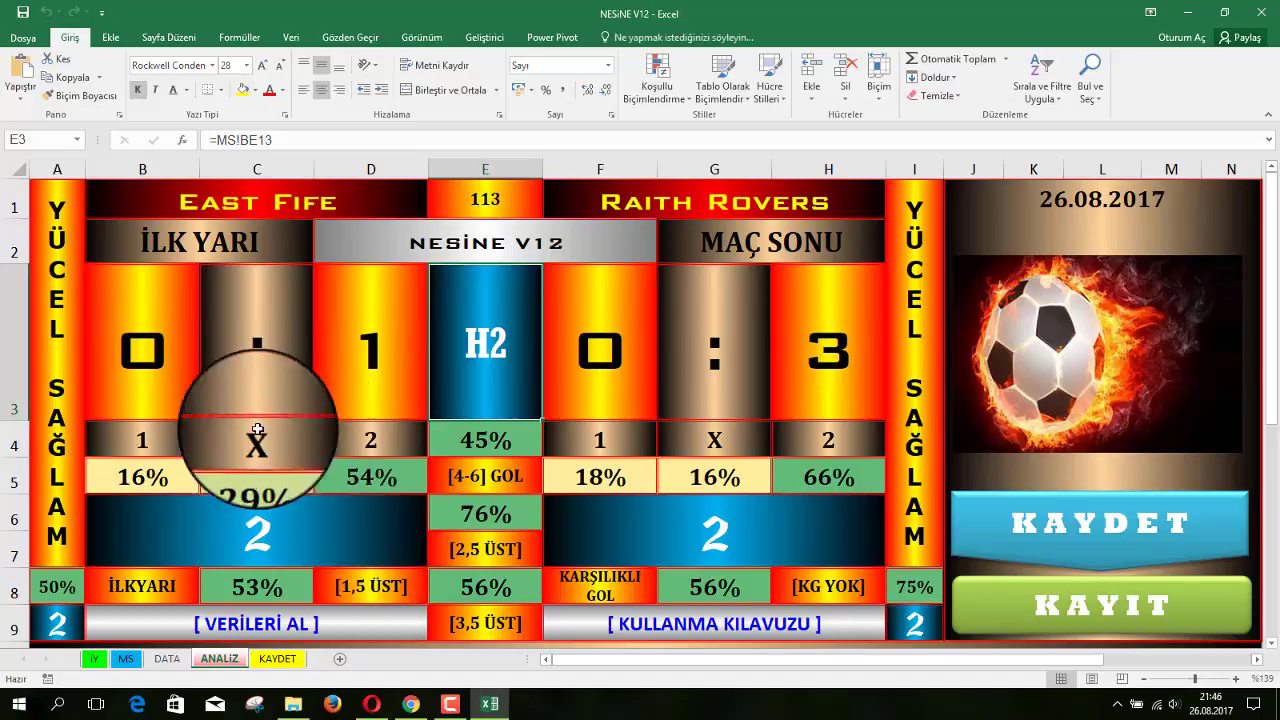
pyautogui.click(268, 379)
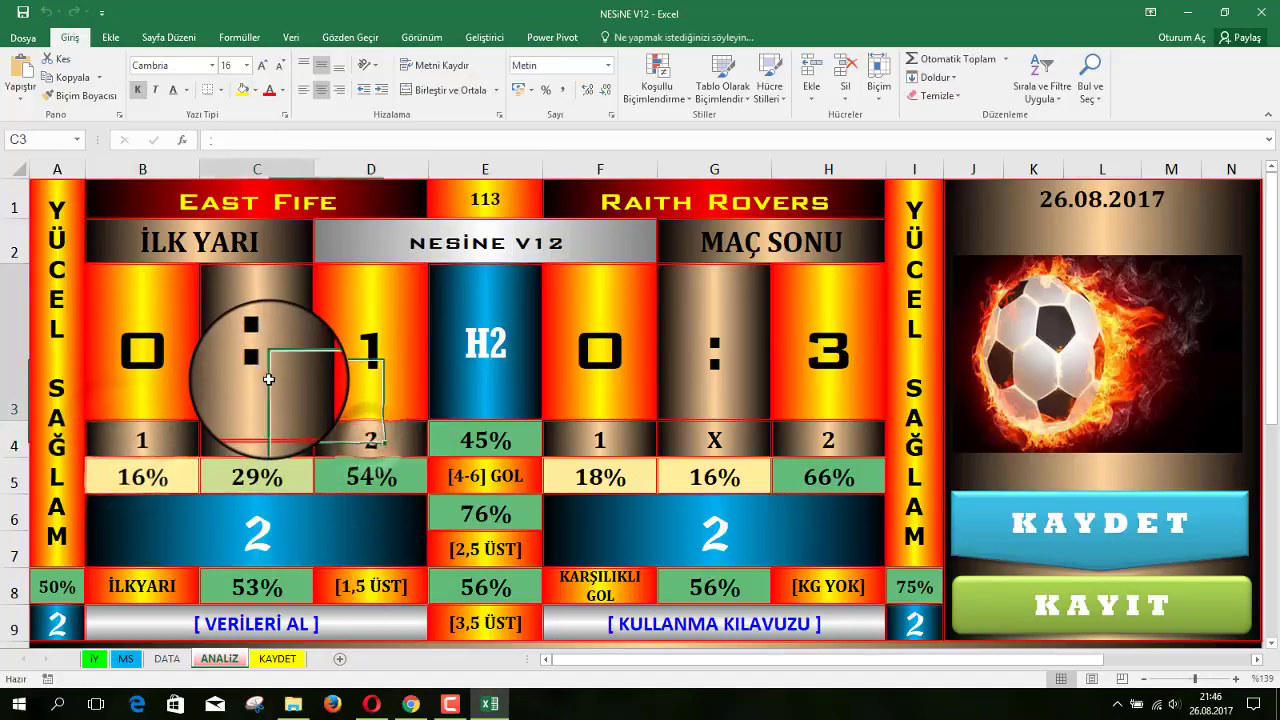
pyautogui.press('F9')
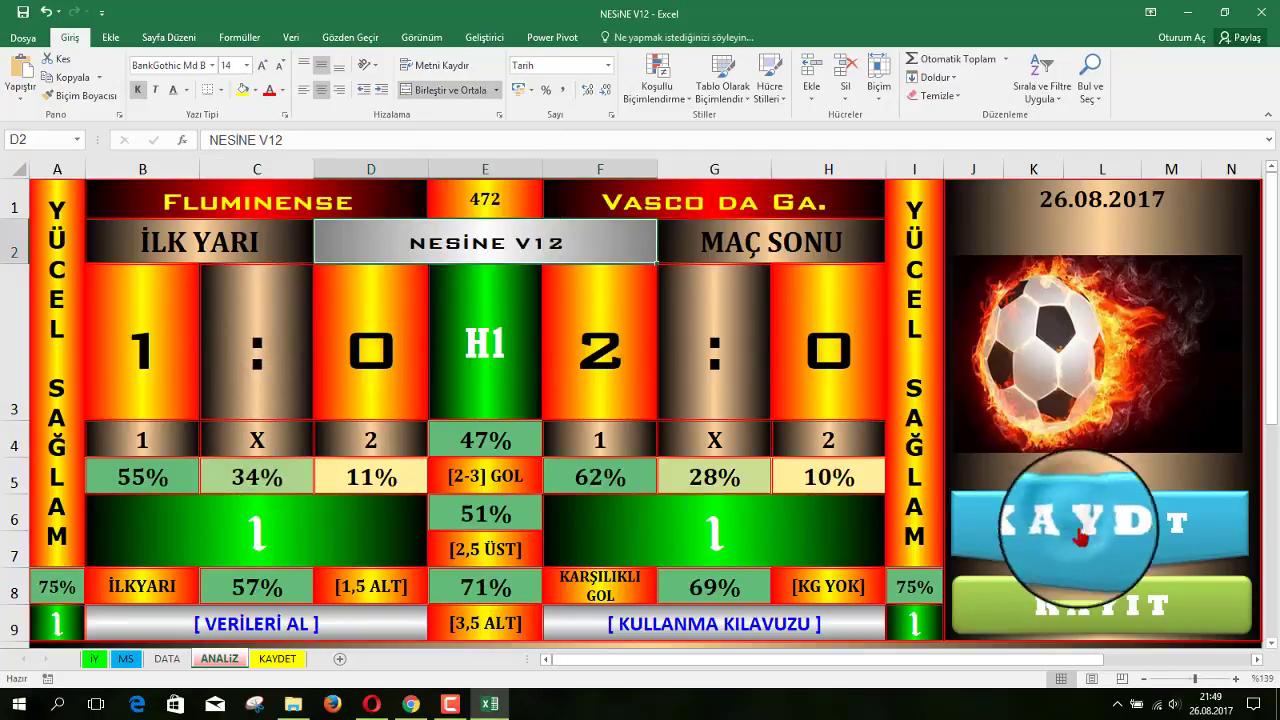
pyautogui.click(1071, 606)
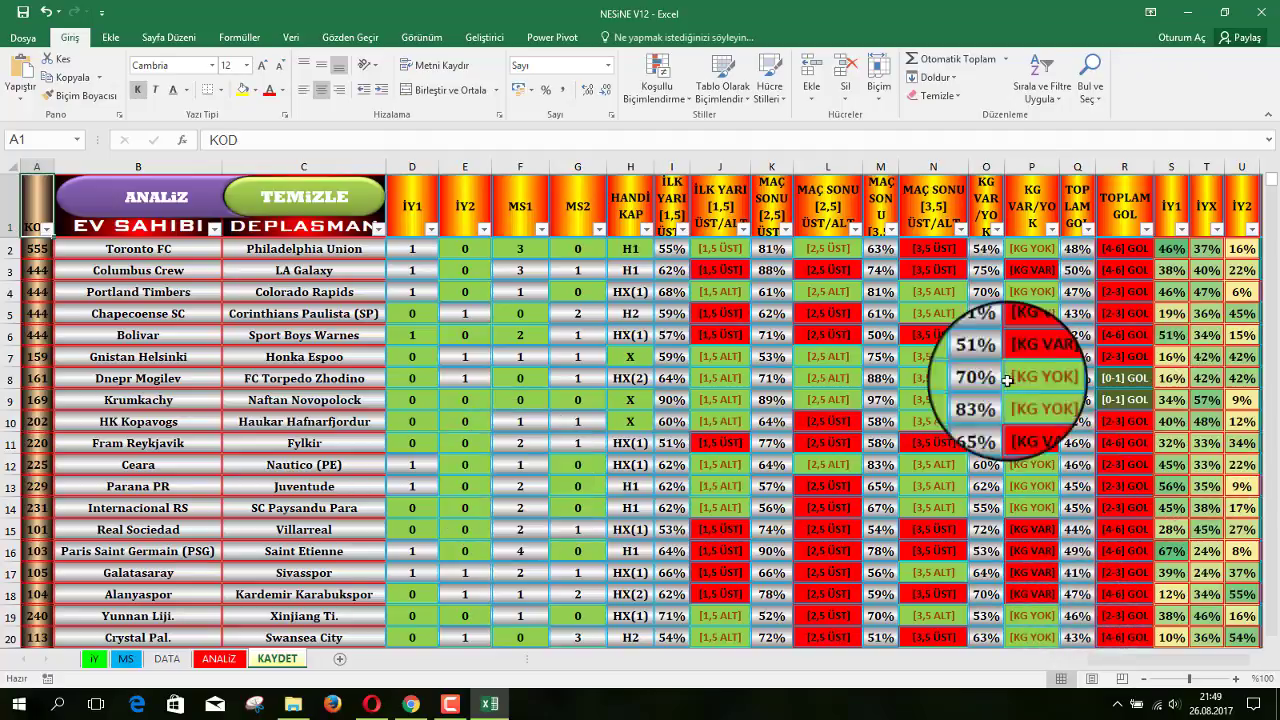
pyautogui.scroll(-6, 786, 409)
pyautogui.scroll(6, 766, 423)
pyautogui.scroll(-3, 786, 416)
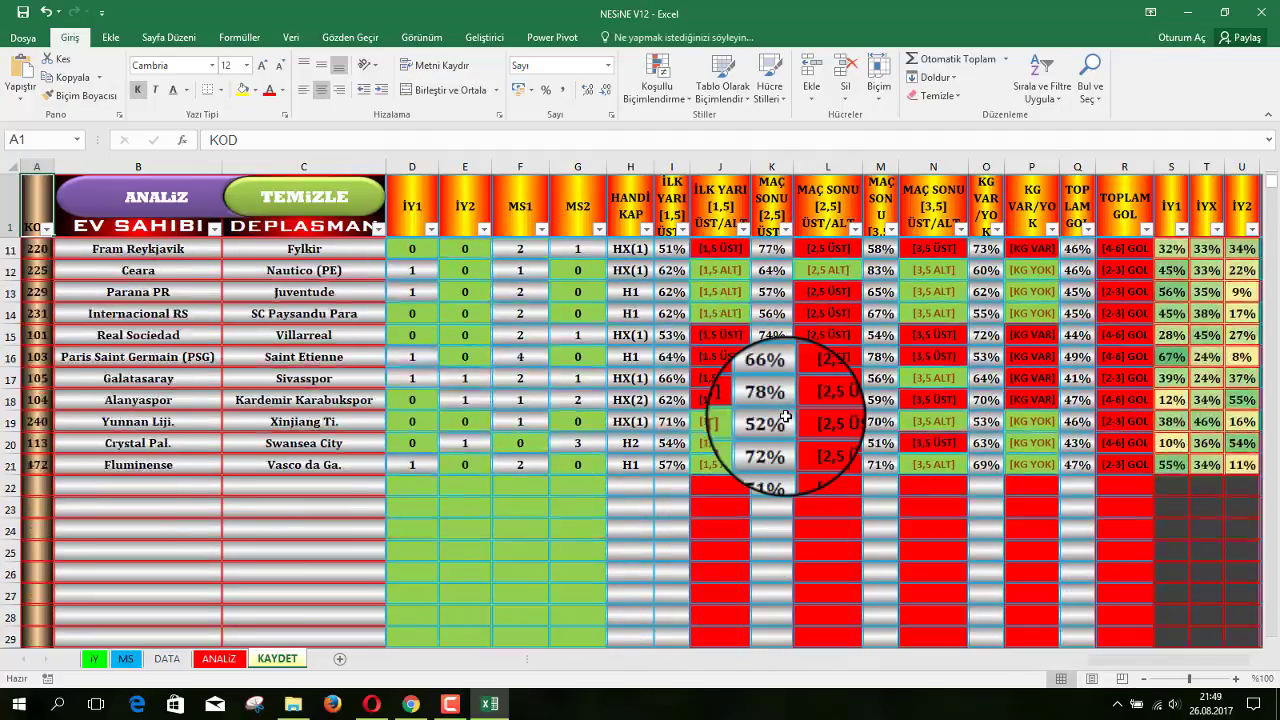
pyautogui.scroll(-3, 786, 416)
pyautogui.scroll(1, 786, 416)
pyautogui.scroll(5, 786, 416)
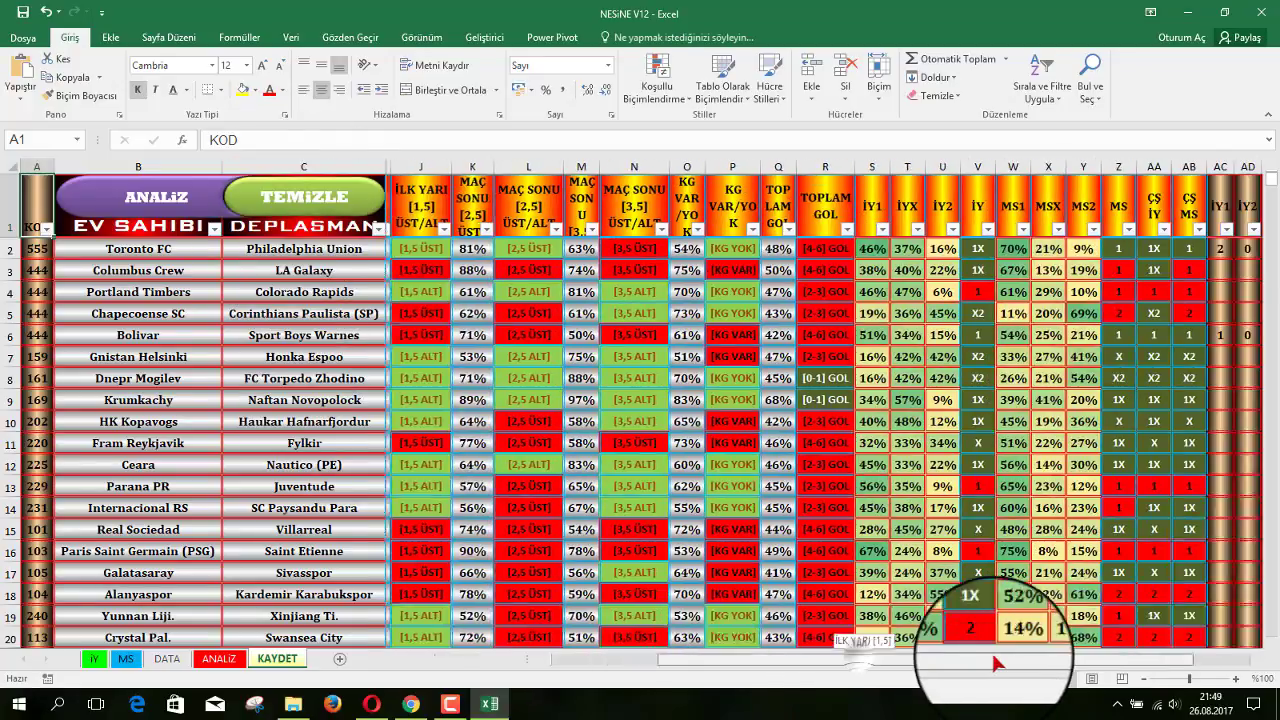
pyautogui.moveTo(855, 662); pyautogui.dragTo(1015, 662)
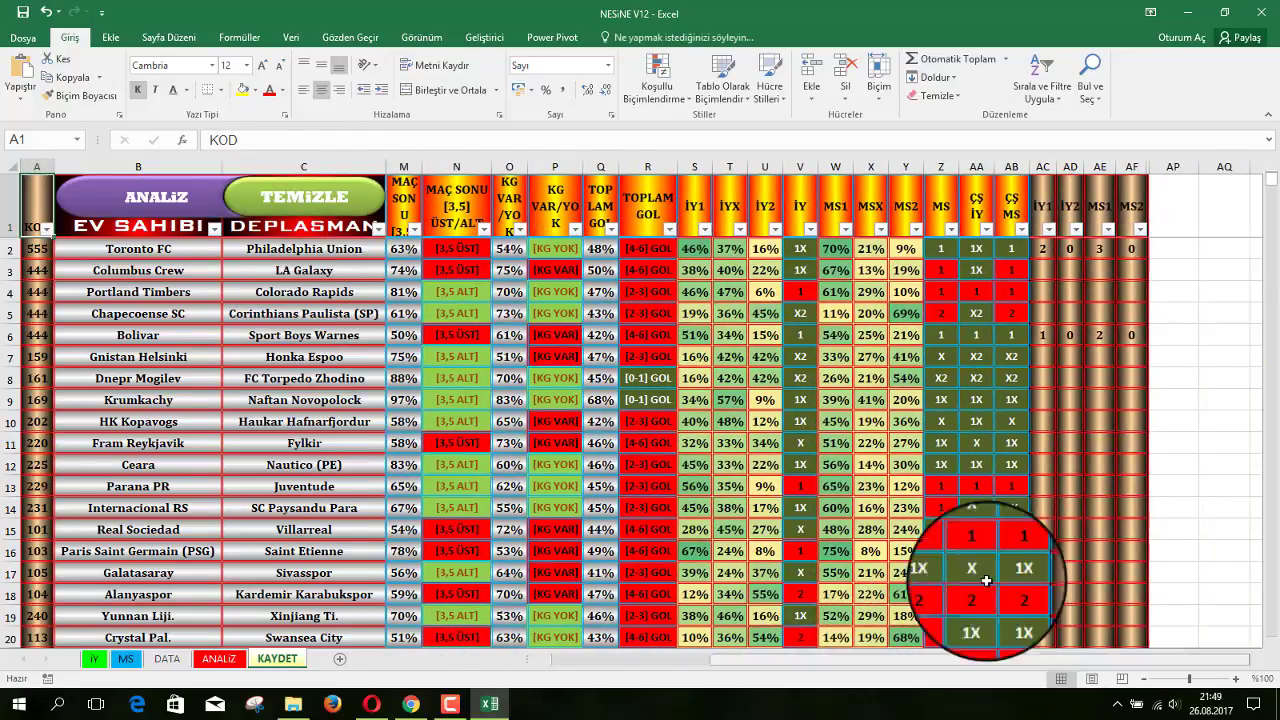
pyautogui.scroll(-5, 949, 410)
pyautogui.scroll(5, 949, 410)
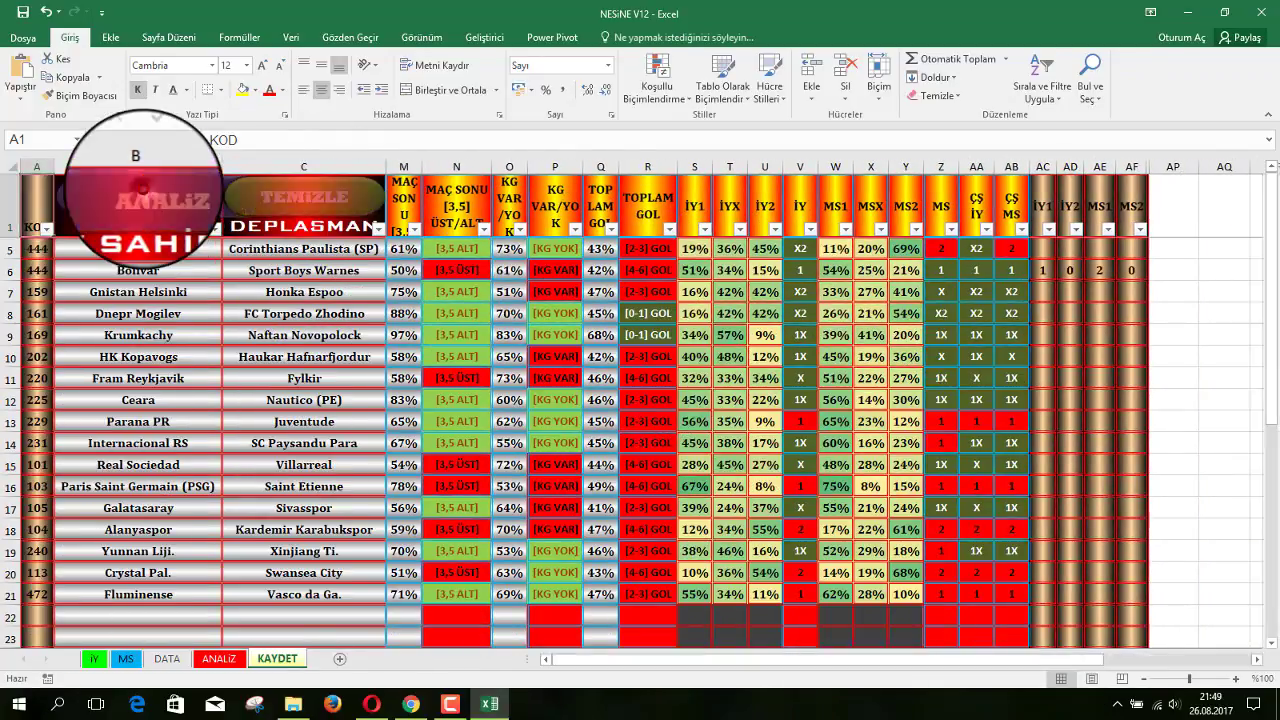
pyautogui.click(150, 195)
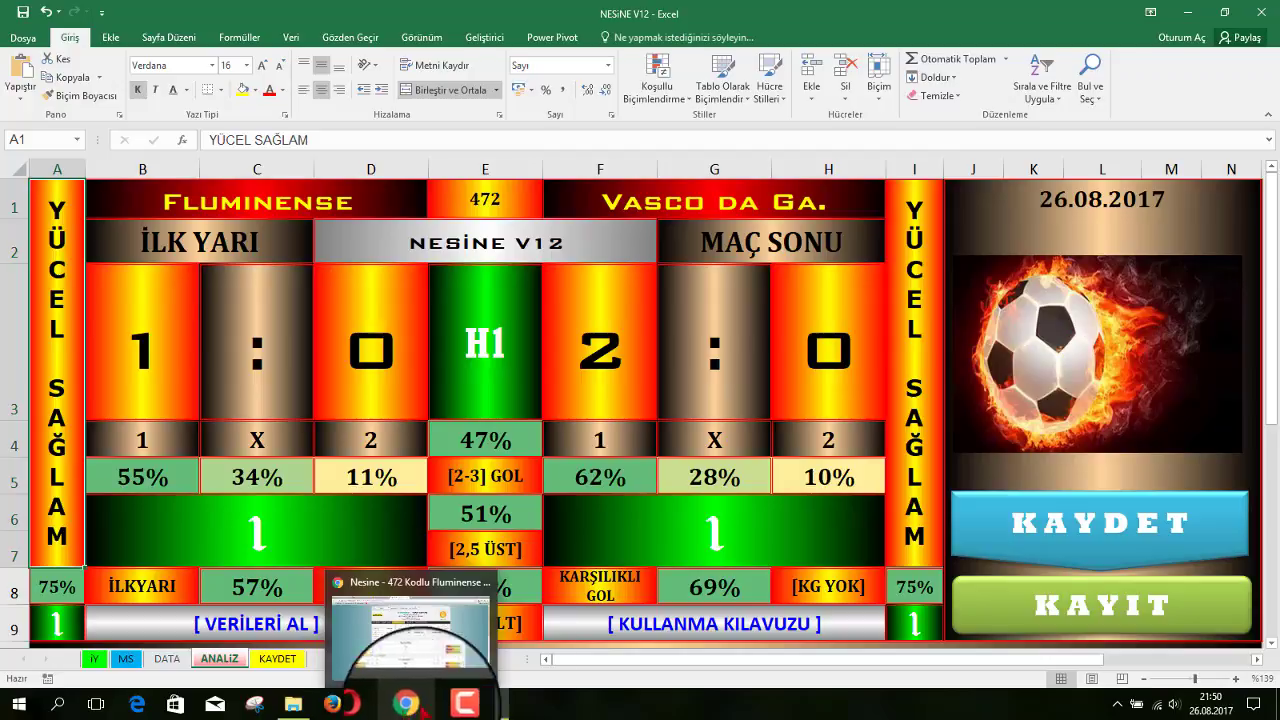
pyautogui.click(250, 335)
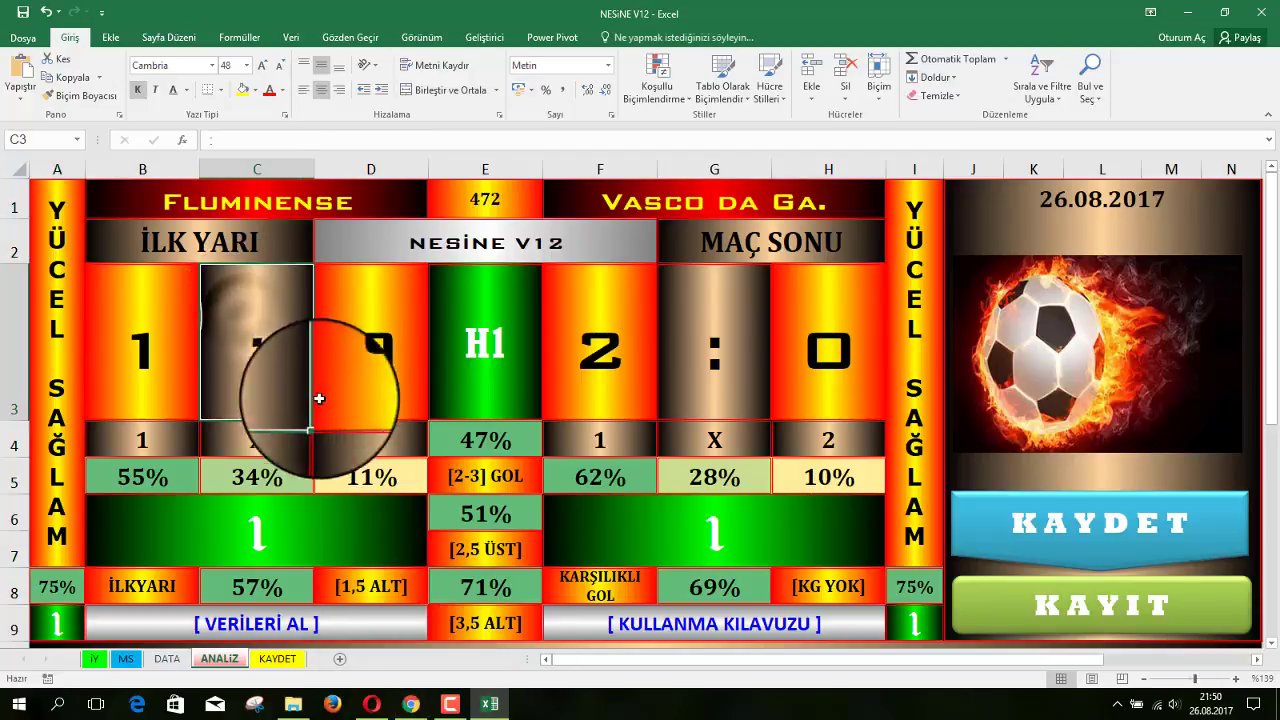
pyautogui.click(166, 658)
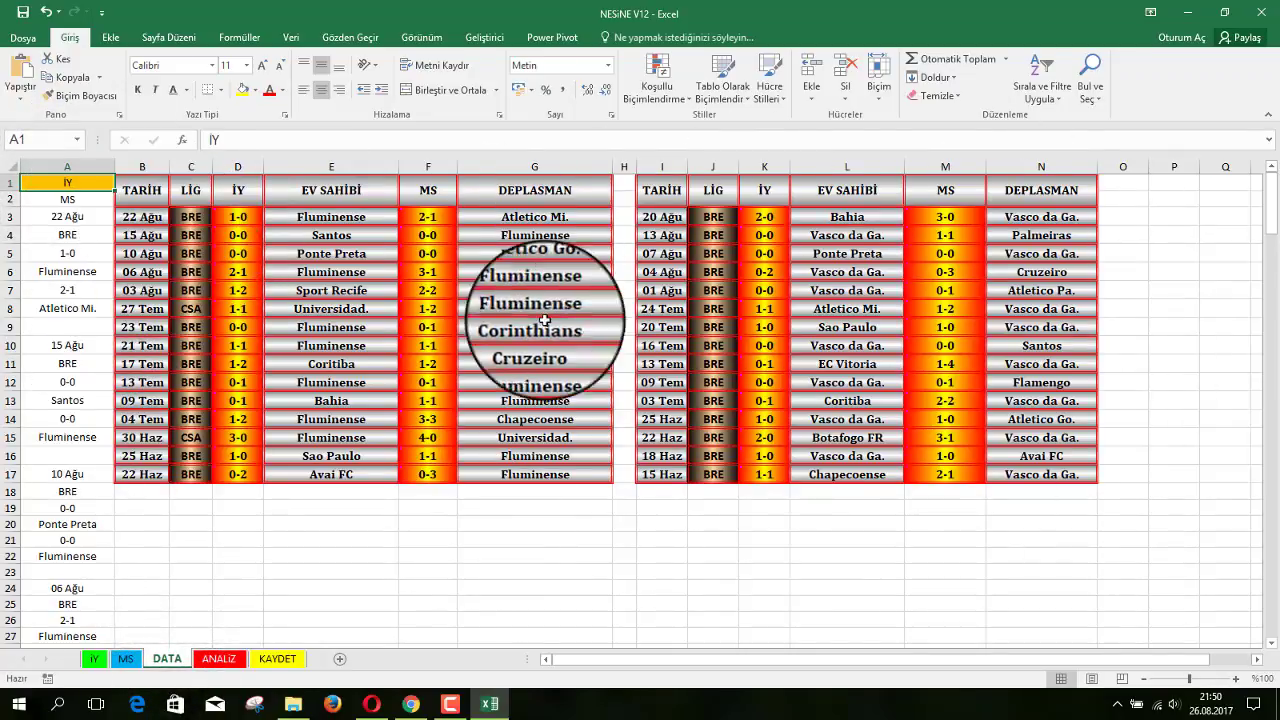
pyautogui.click(340, 313)
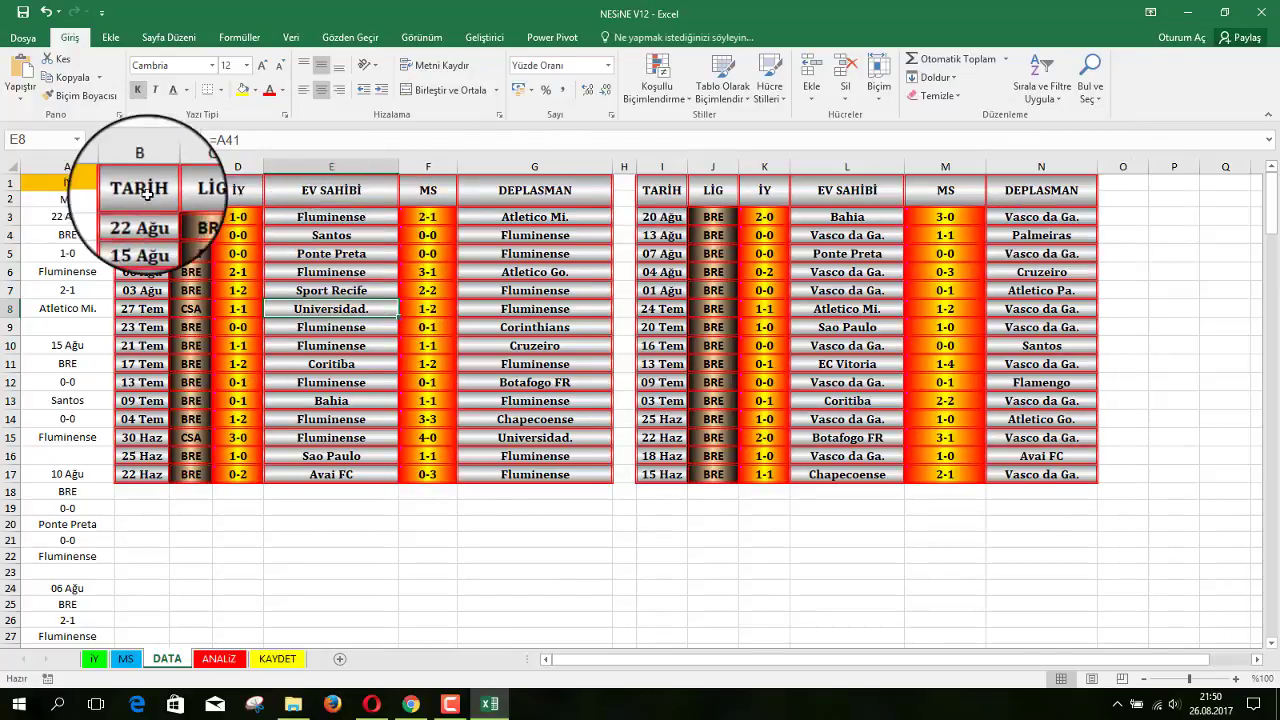
pyautogui.moveTo(169, 193); pyautogui.dragTo(999, 473)
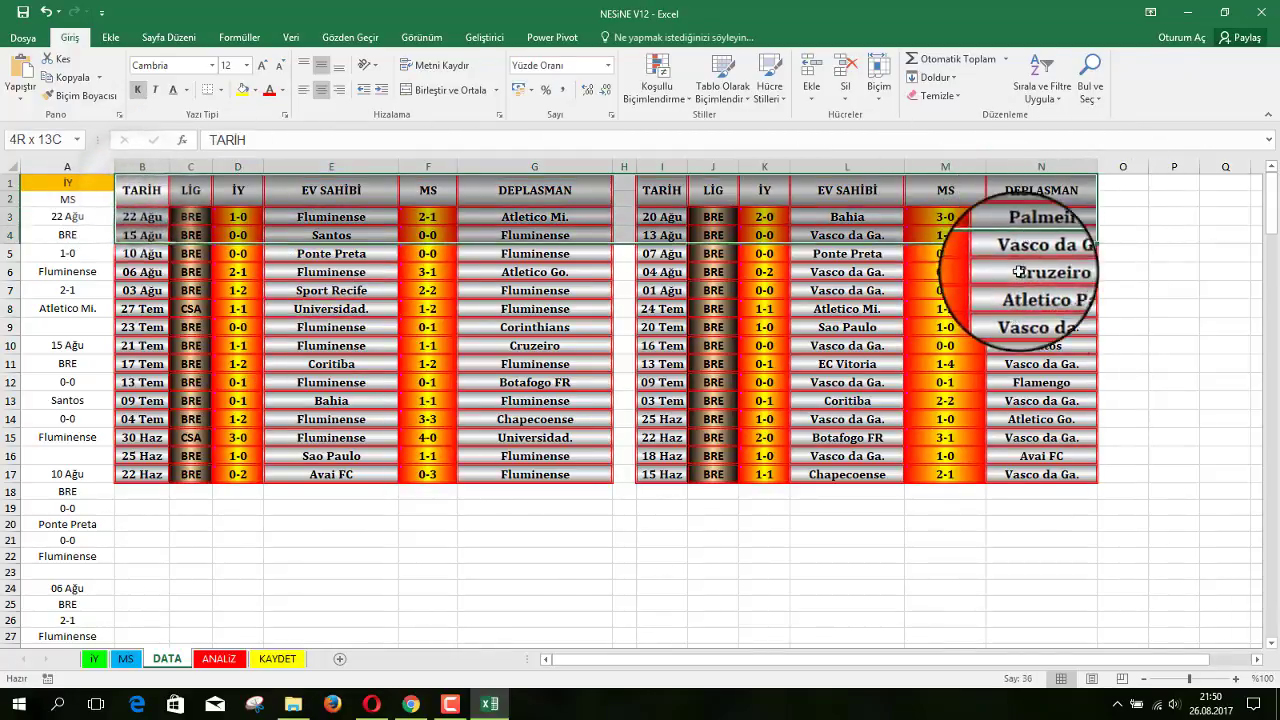
pyautogui.click(516, 362)
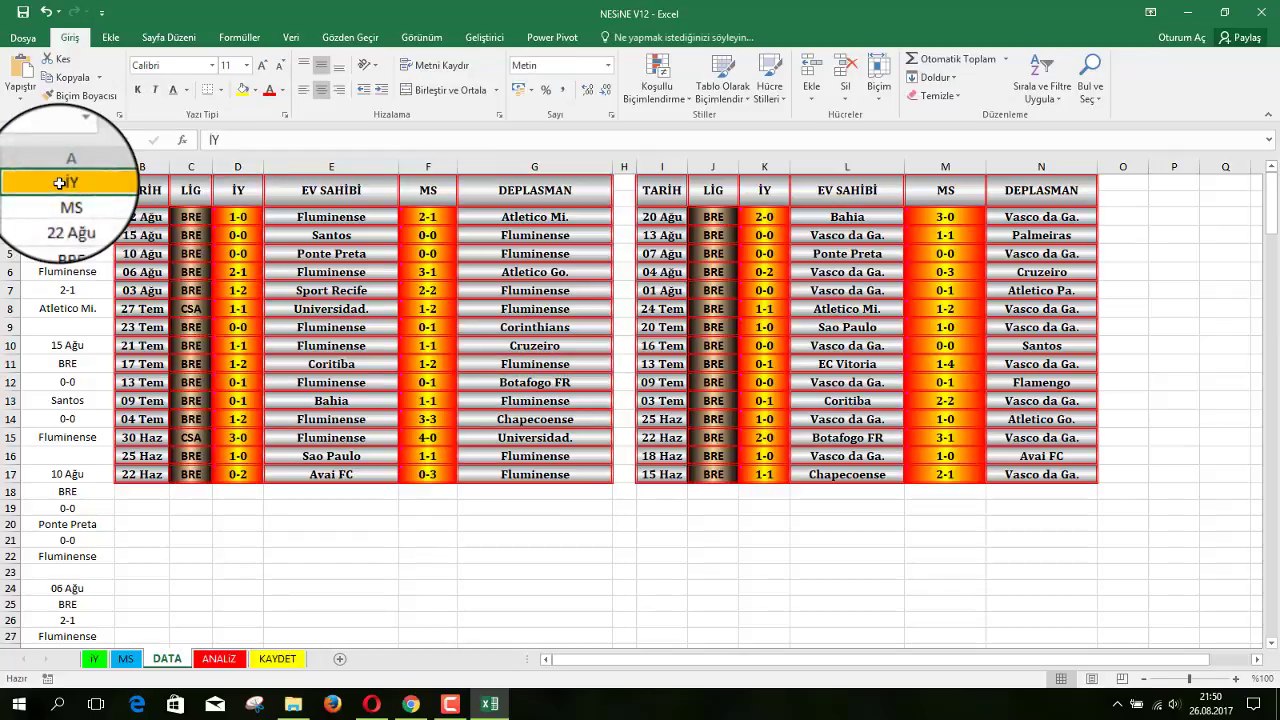
pyautogui.rightClick(60, 183)
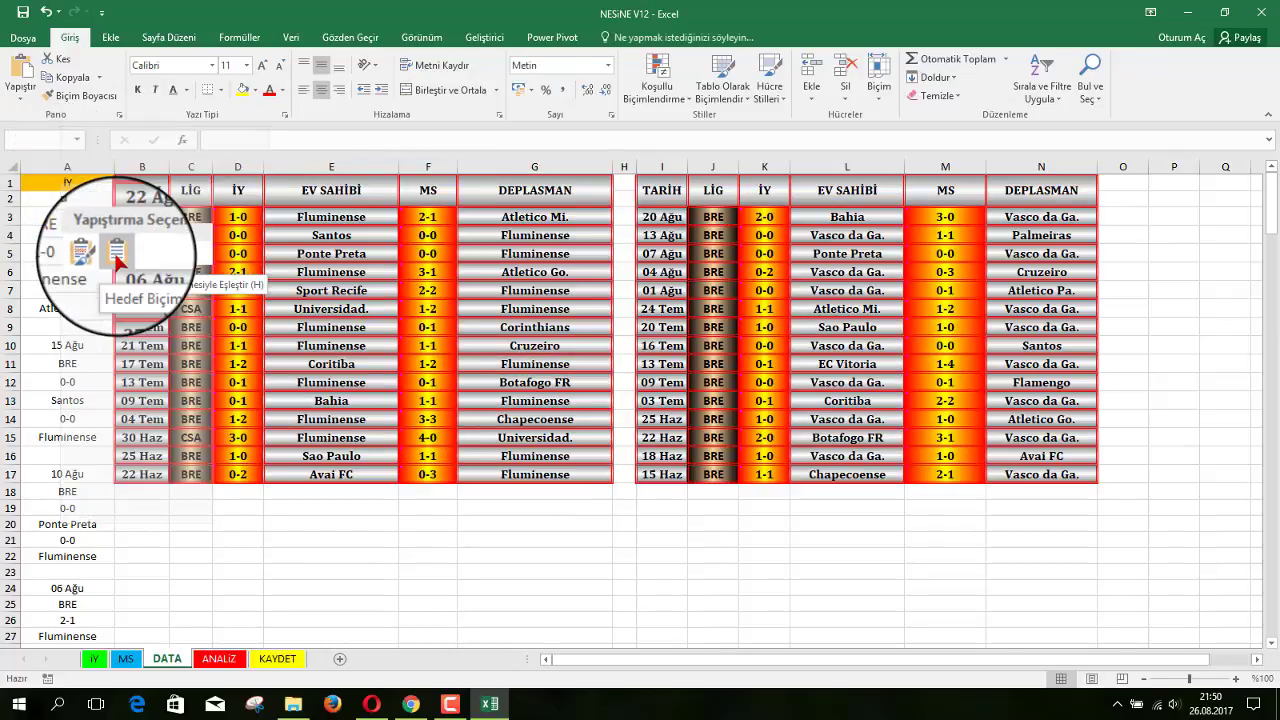
pyautogui.press('Escape')
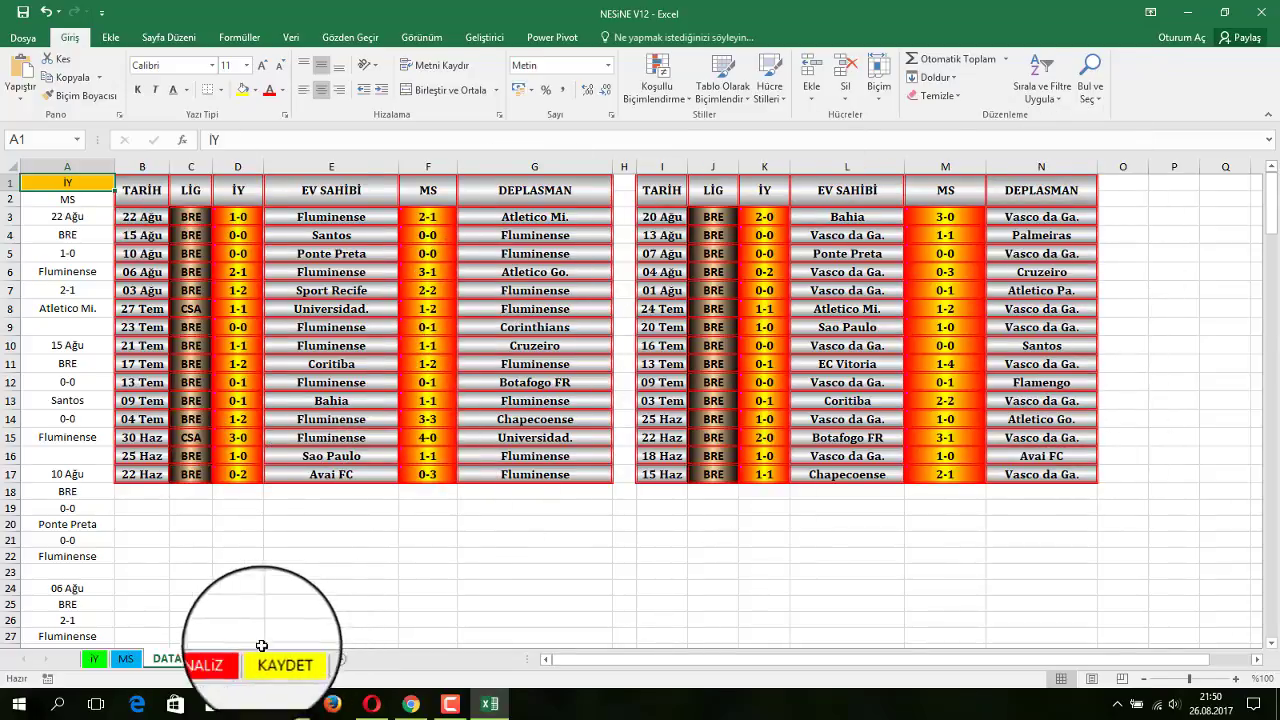
pyautogui.click(215, 659)
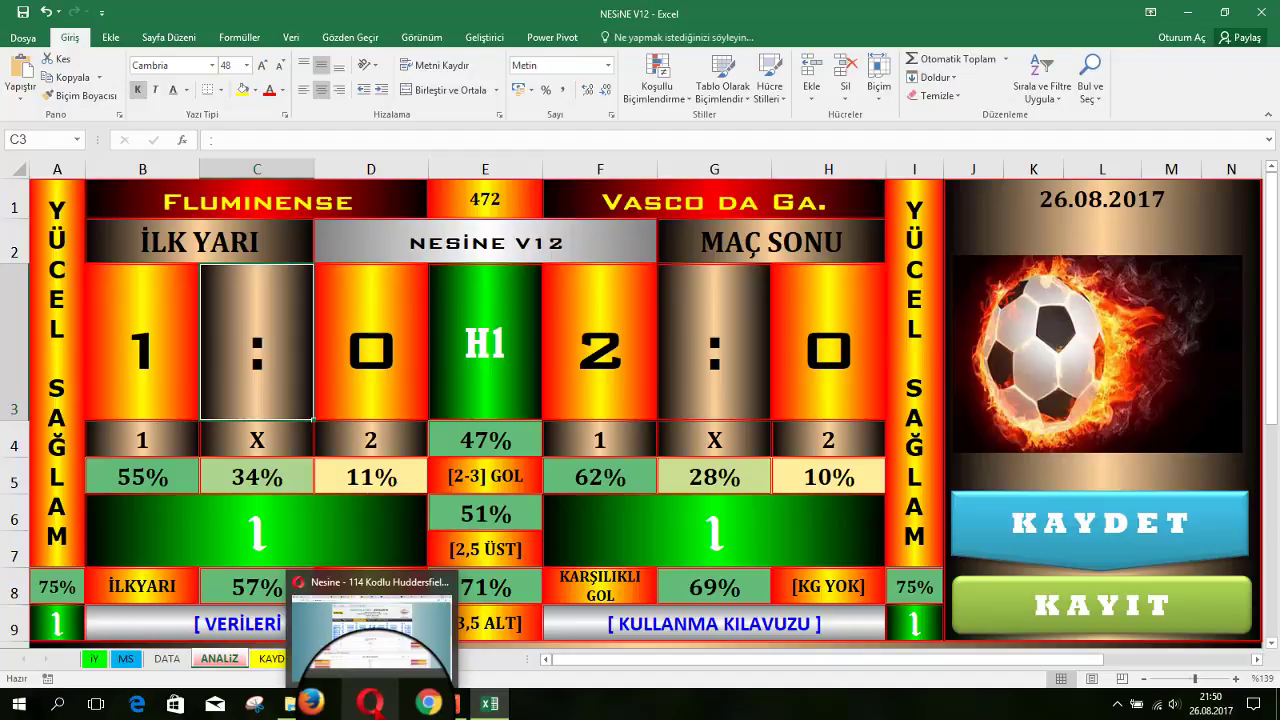
# Step: Bring Opera forward and glance at the live match results before returning to the Nesine tab
pyautogui.click(372, 703)
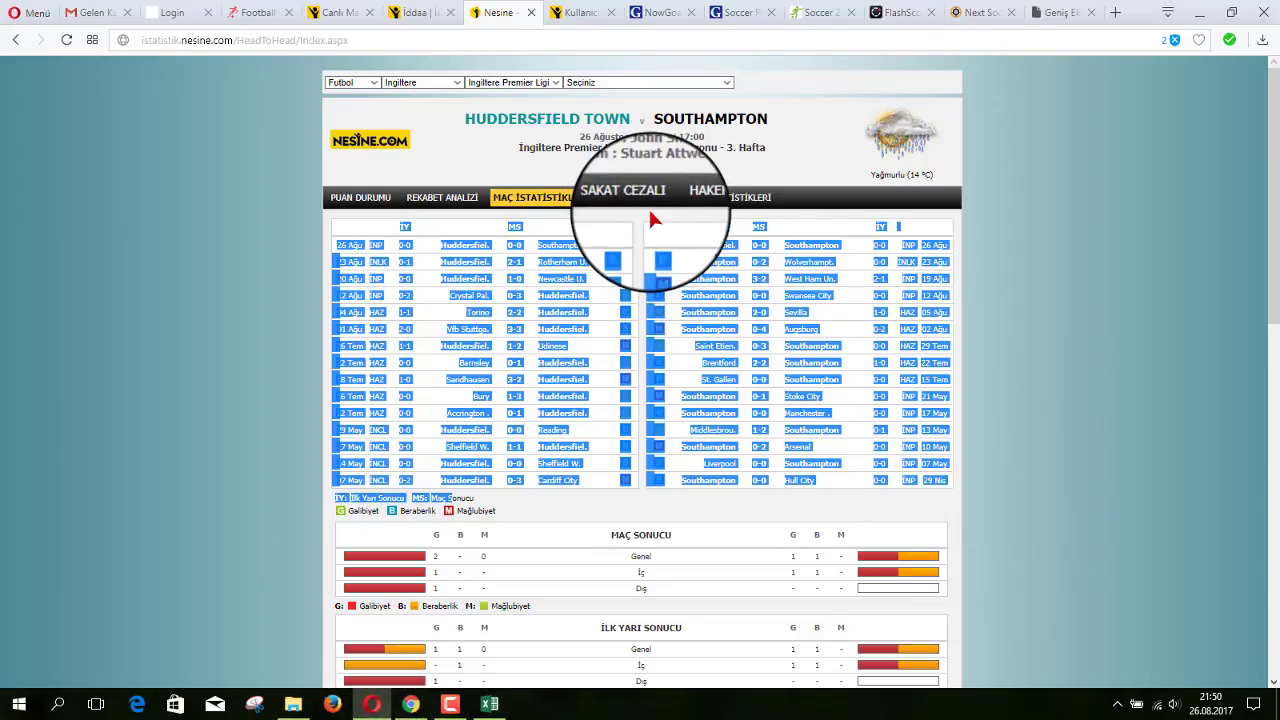
pyautogui.click(337, 14)
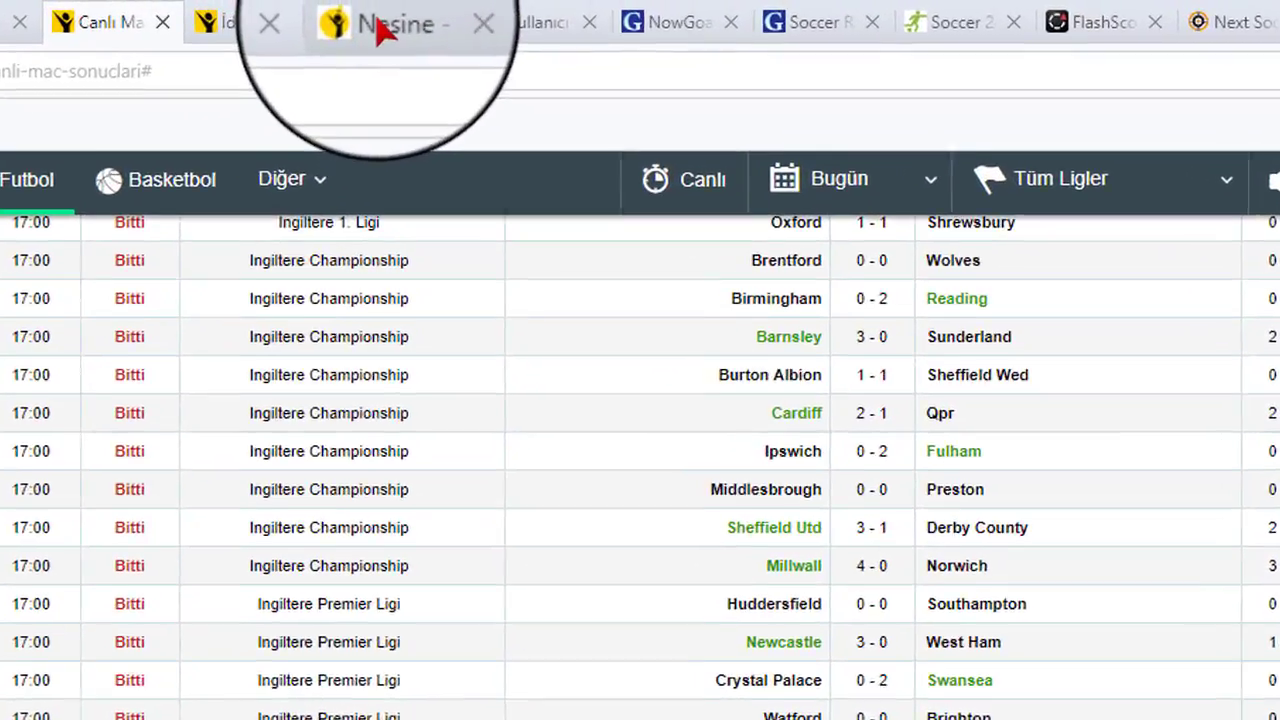
pyautogui.click(385, 32)
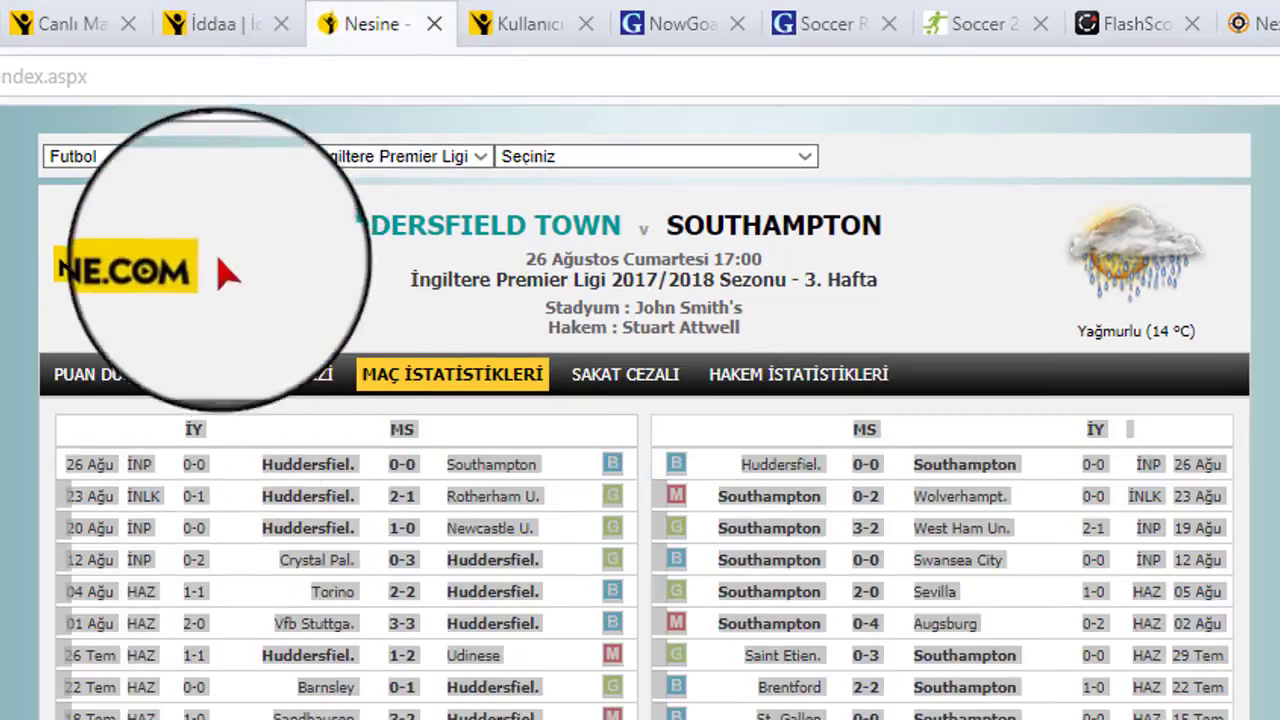
# Step: Change the Nesine page's matchCode to 115 to load Newcastle United vs West Ham United
pyautogui.click(400, 78)
pyautogui.write('?match=114')
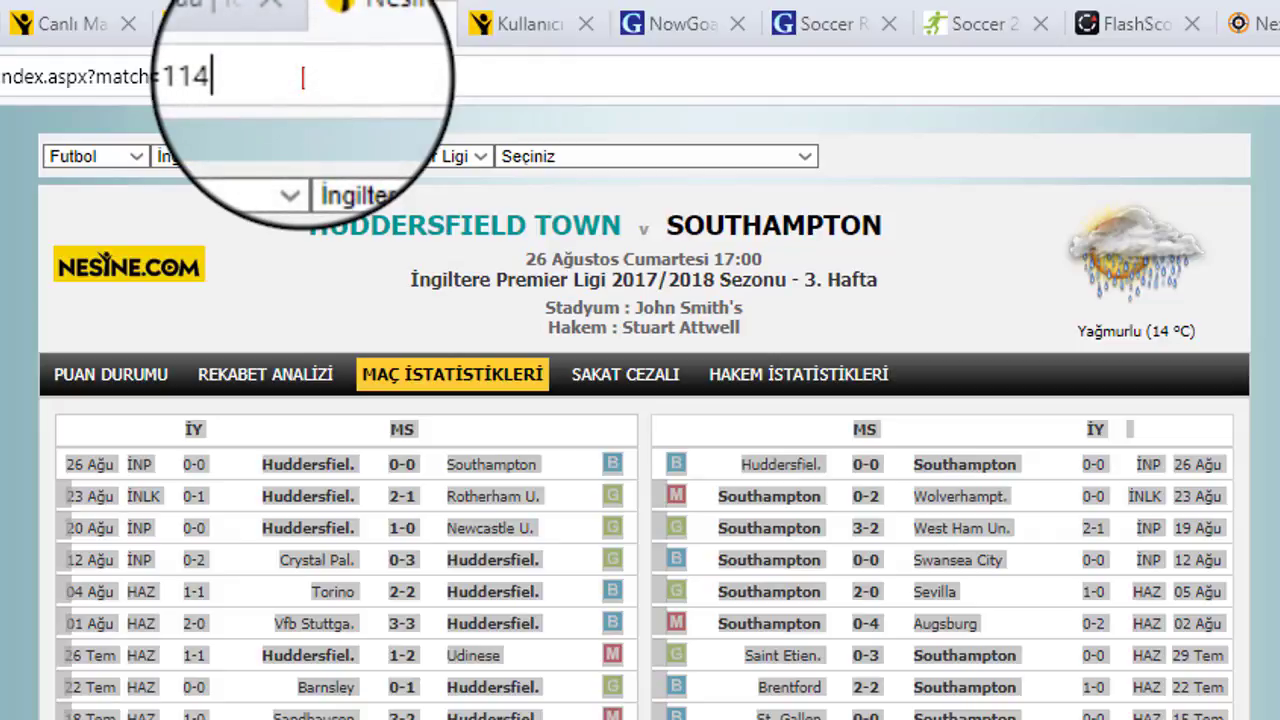
pyautogui.press('BackSpace')
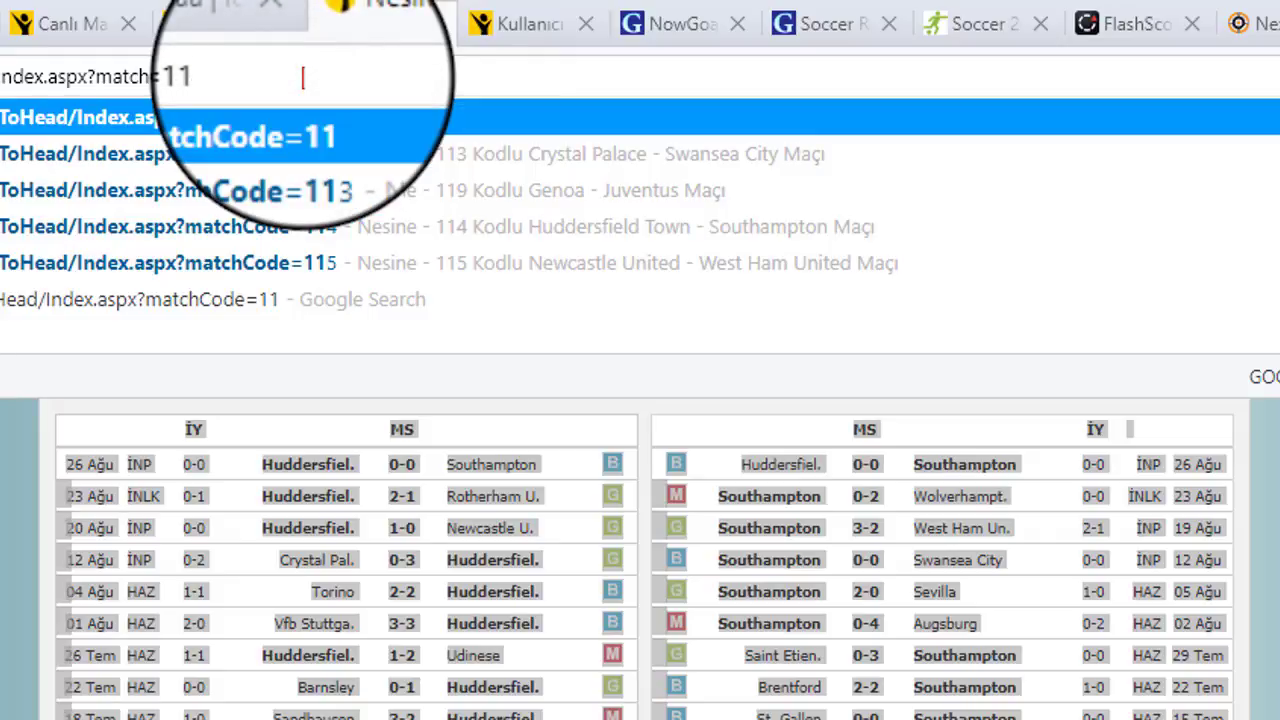
pyautogui.write('5')
pyautogui.press('Return')
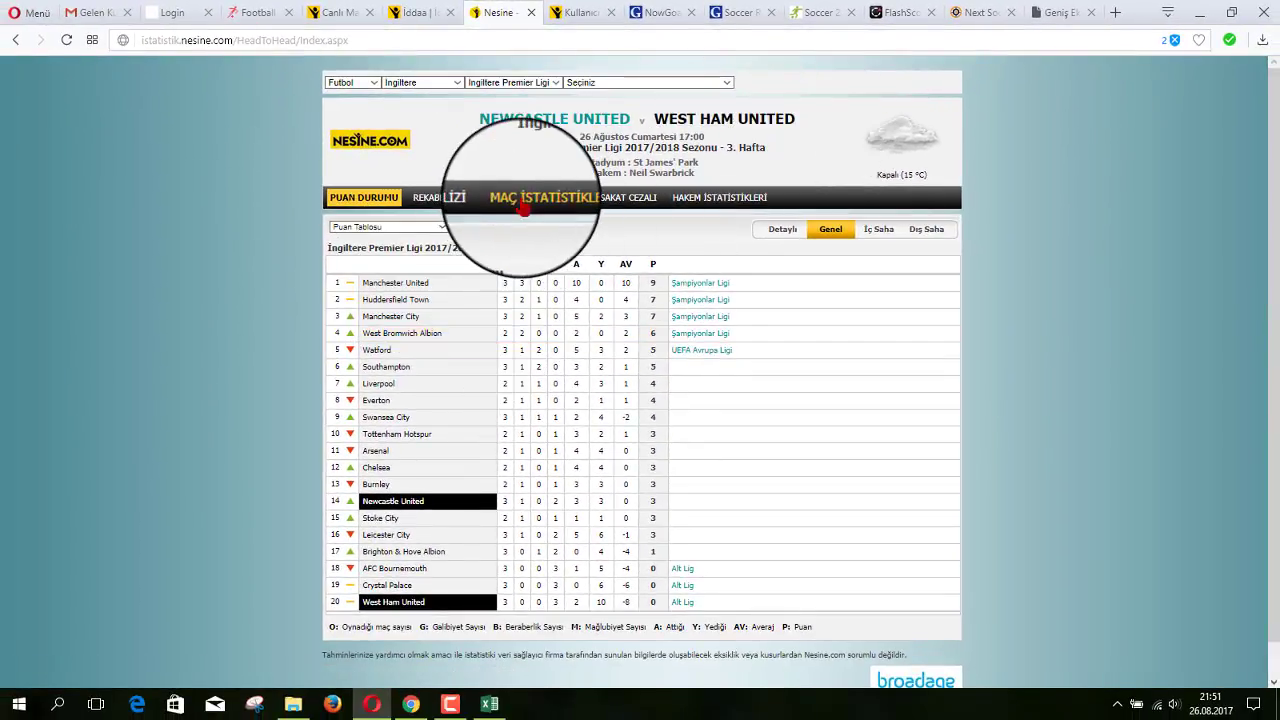
# Step: Copy both teams' recent-results tables from MAÇ İSTATİSTİKLERİ and return to Excel
pyautogui.click(522, 202)
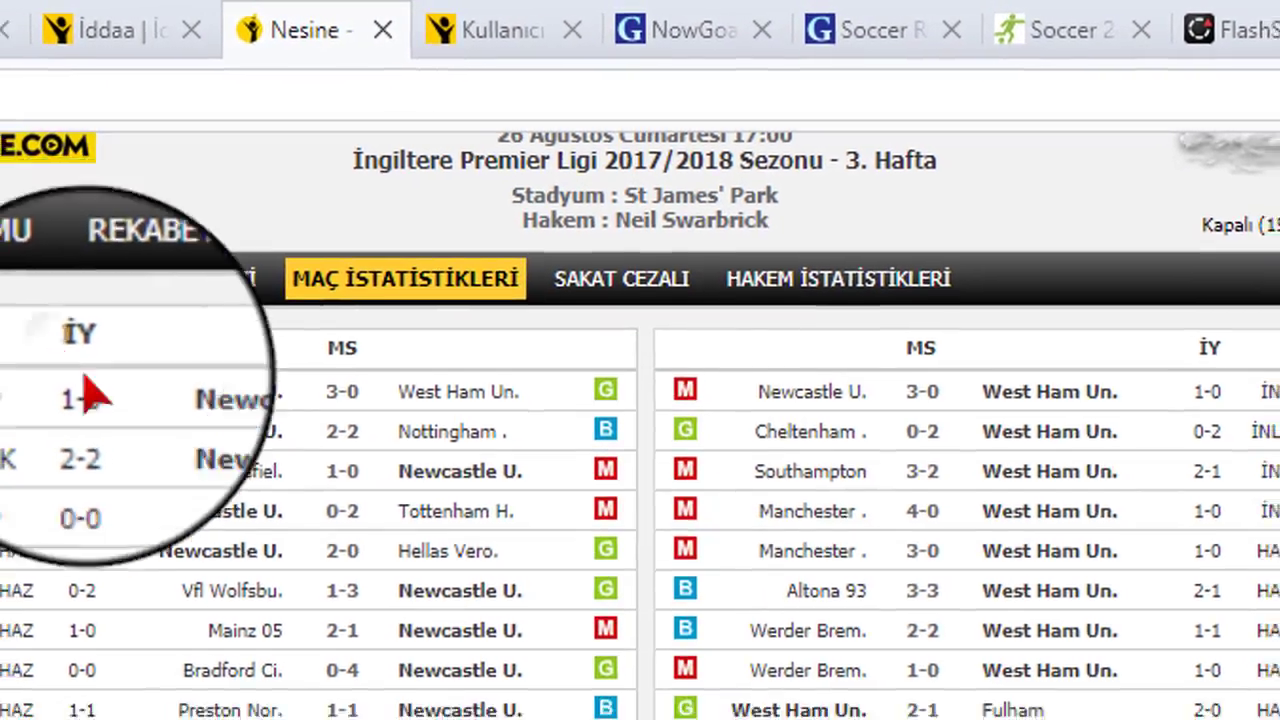
pyautogui.moveTo(322, 194); pyautogui.dragTo(388, 553)
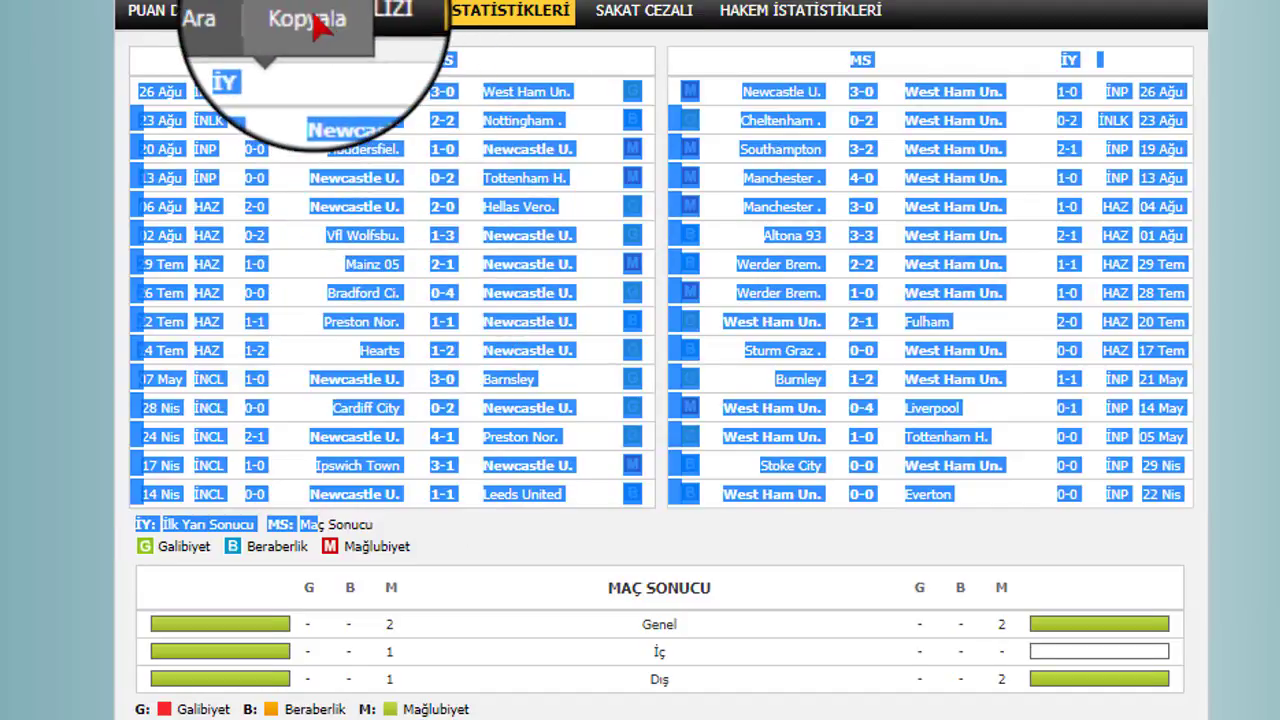
pyautogui.click(300, 17)
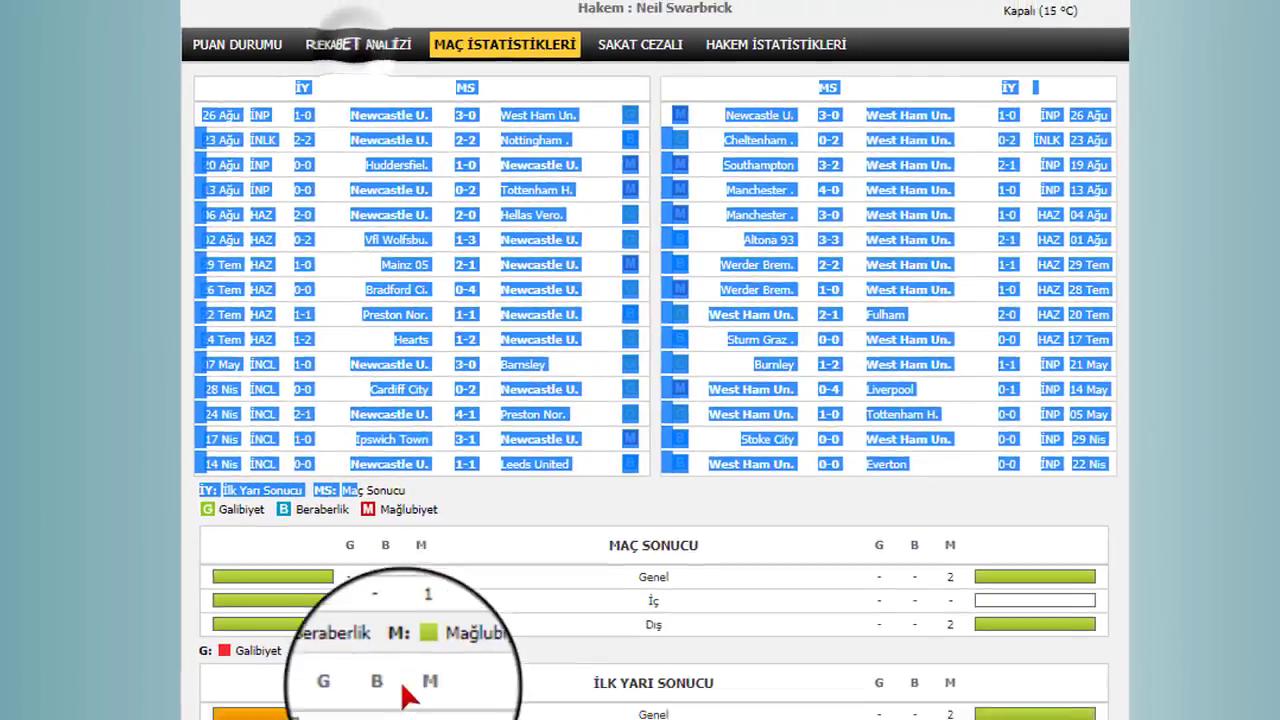
pyautogui.click(565, 700)
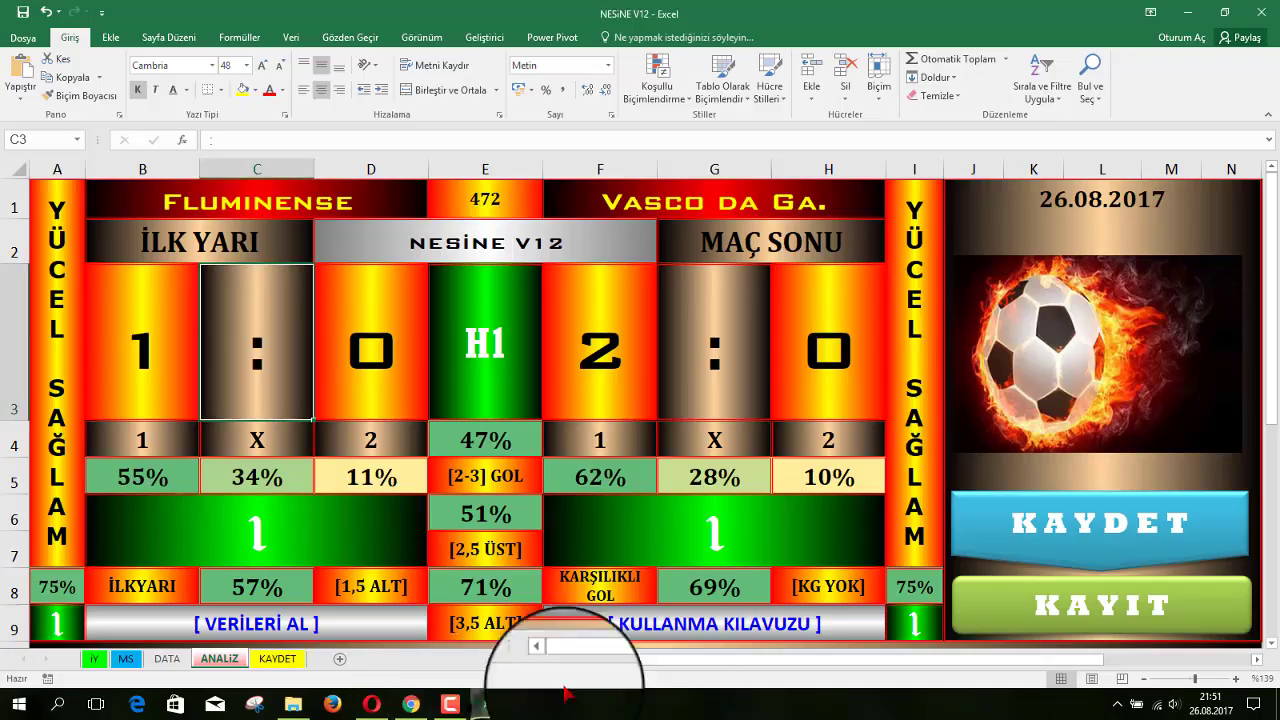
# Step: Import the copied statistics via VERİLERİ AL and record match code 115 in E1
pyautogui.click(1055, 360)
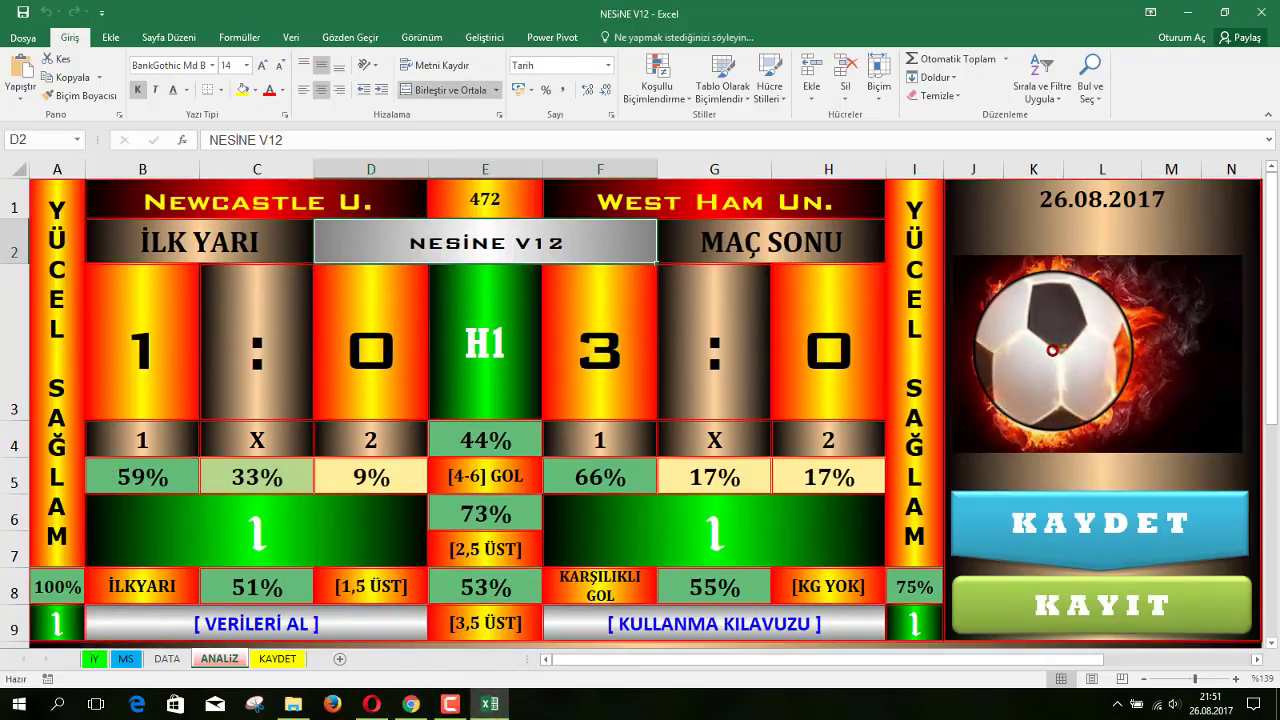
pyautogui.click(475, 199)
pyautogui.write('115')
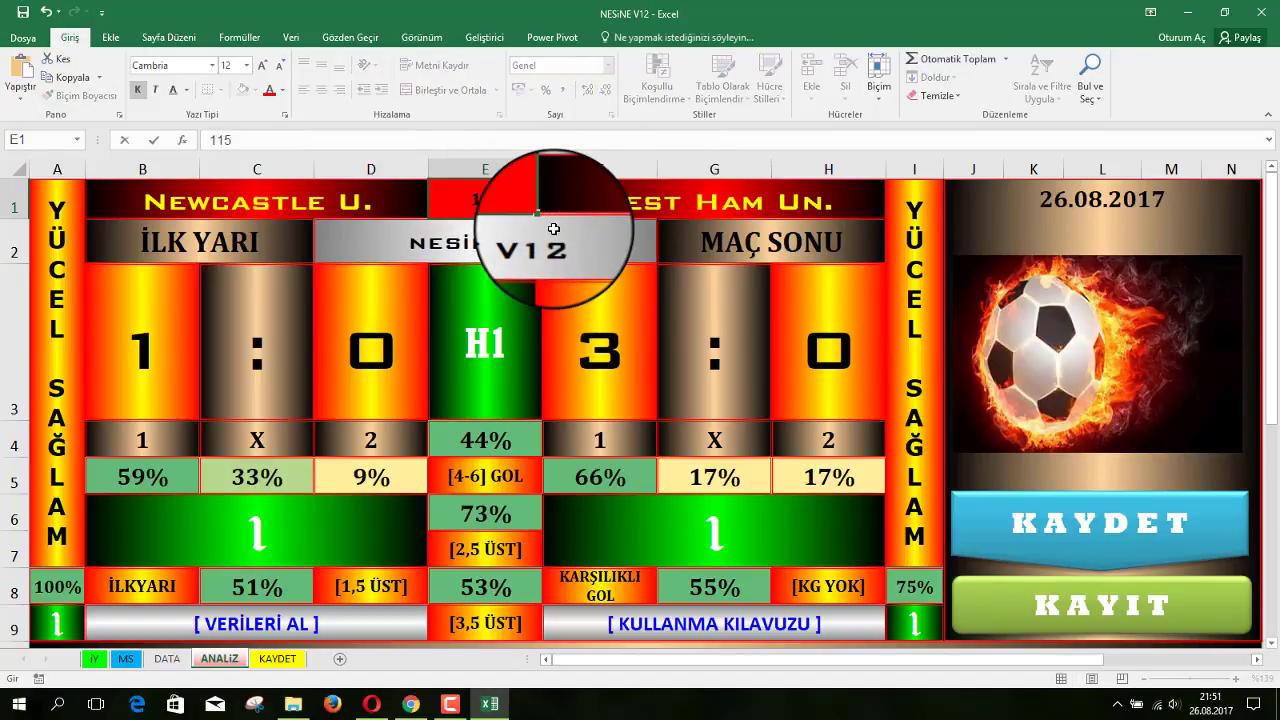
pyautogui.click(553, 229)
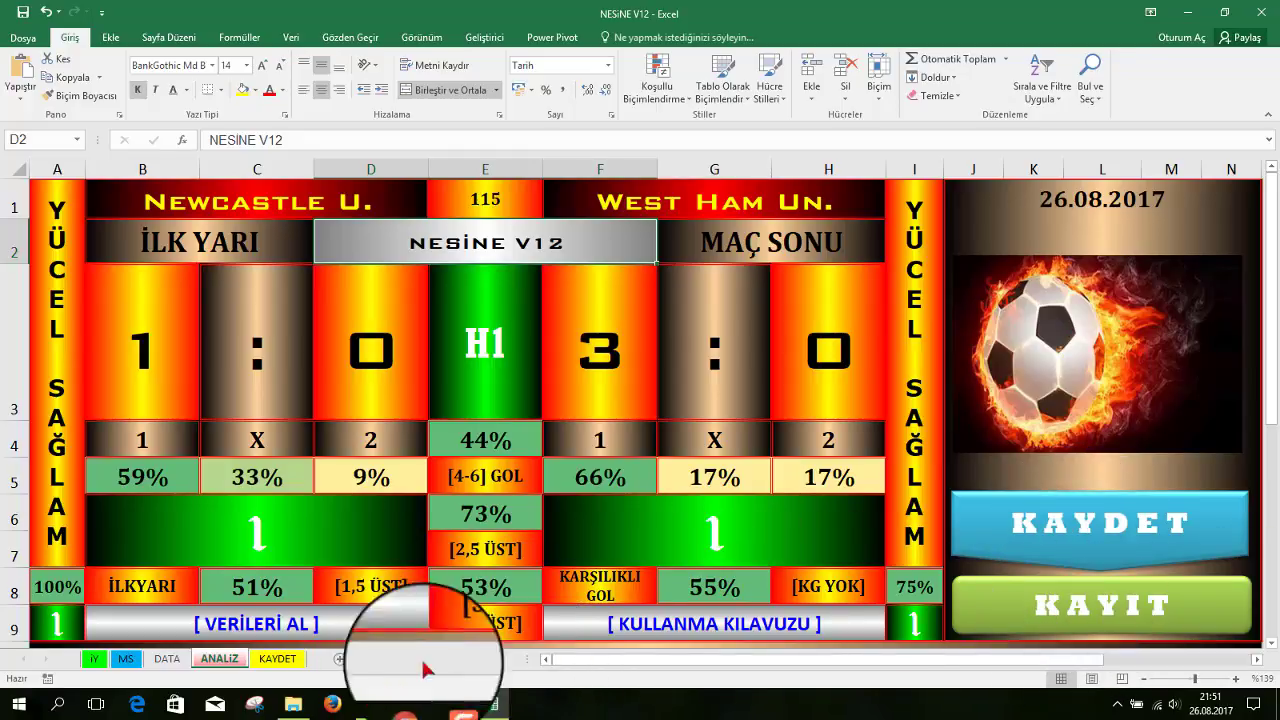
pyautogui.click(372, 700)
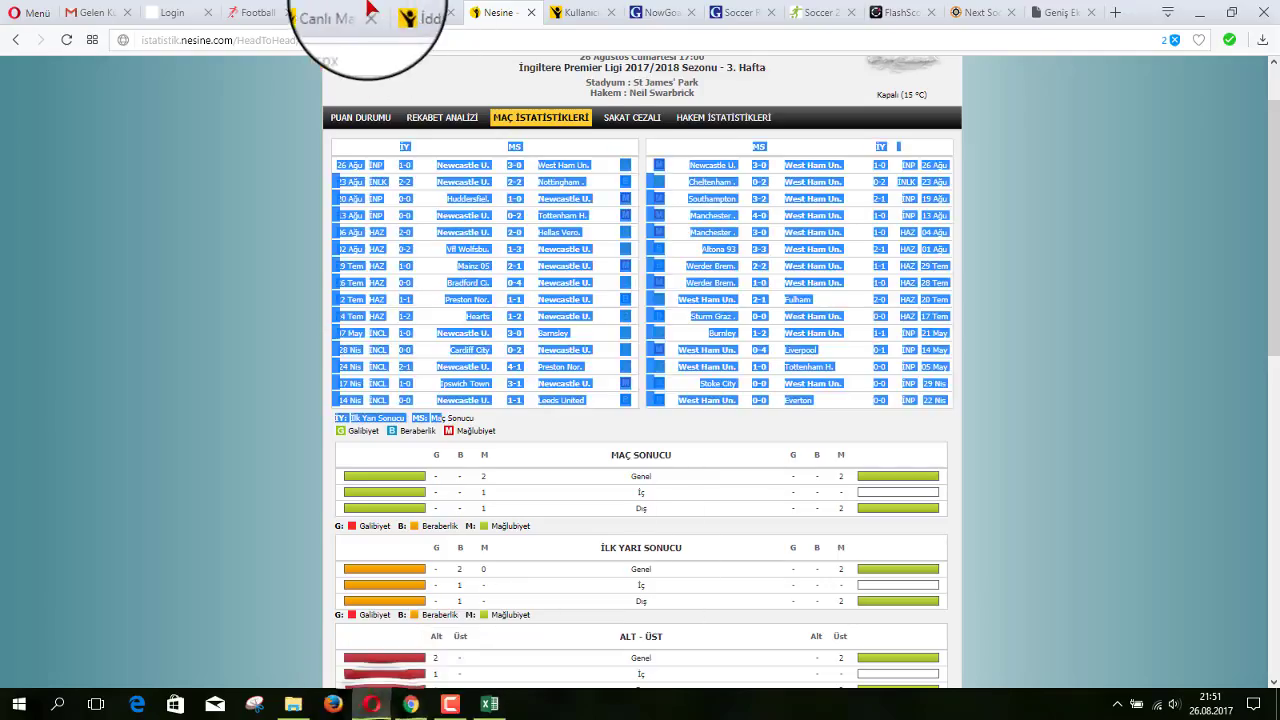
# Step: Check match 115's final score in the live results list: Newcastle 3–0 West Ham, 1–0 at half-time
pyautogui.click(330, 18)
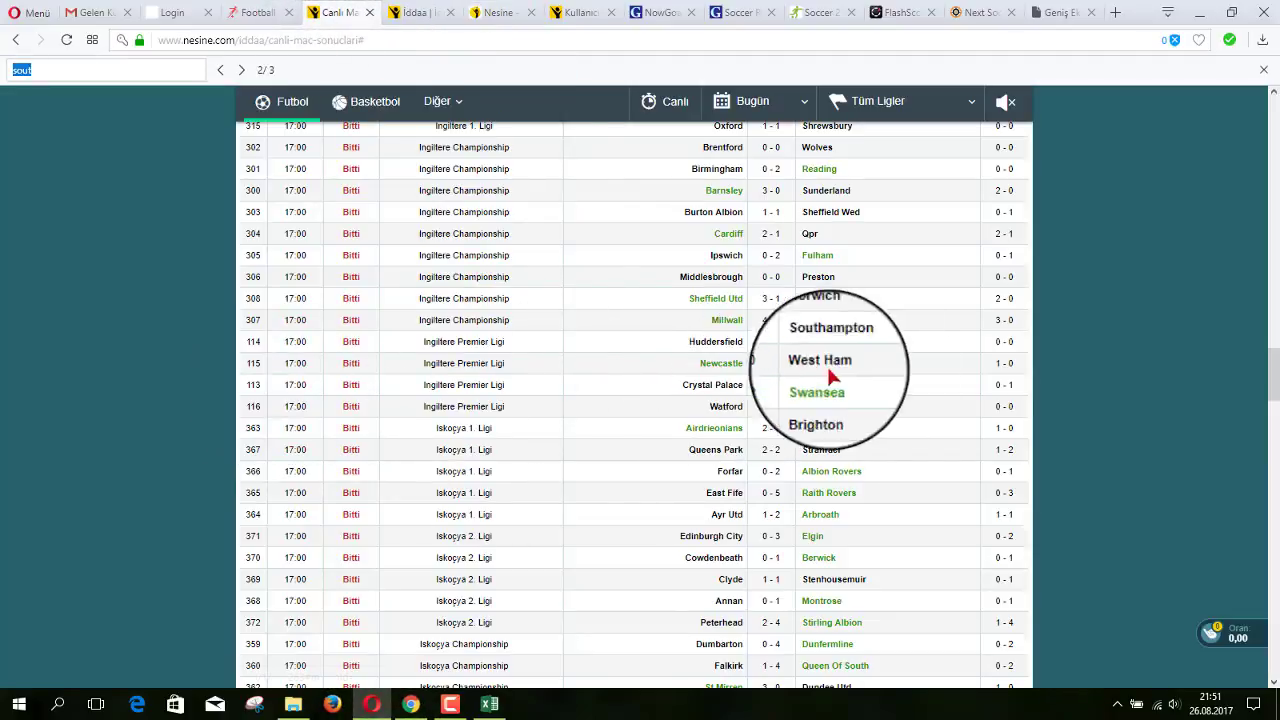
pyautogui.click(1200, 24)
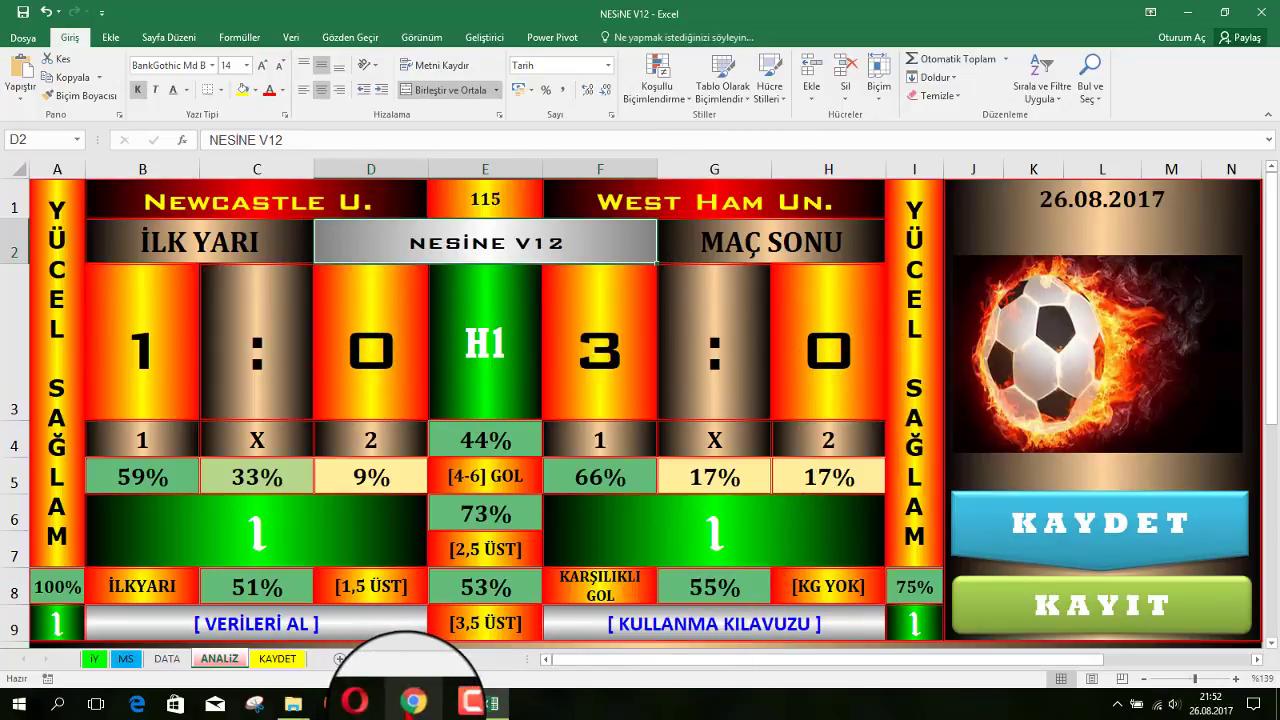
pyautogui.click(372, 703)
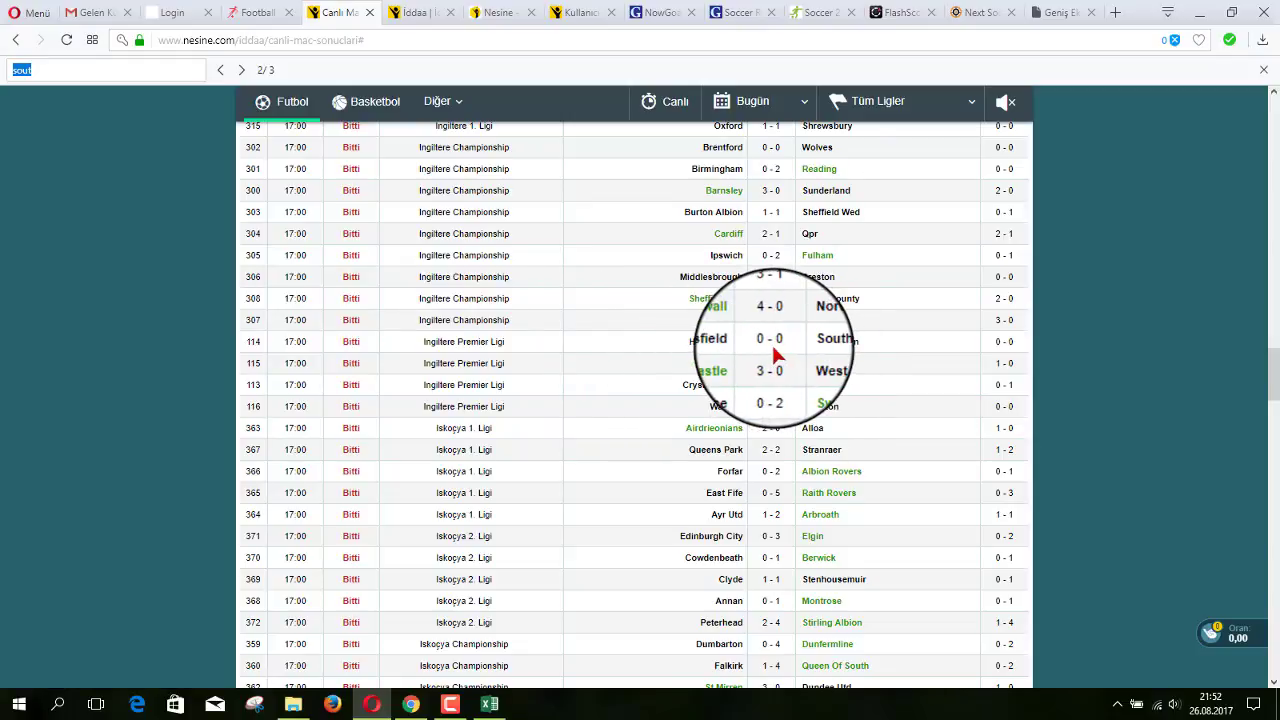
# Step: Back on the statistics tab, change matchCode to 114 to load Huddersfield vs Southampton
pyautogui.click(497, 12)
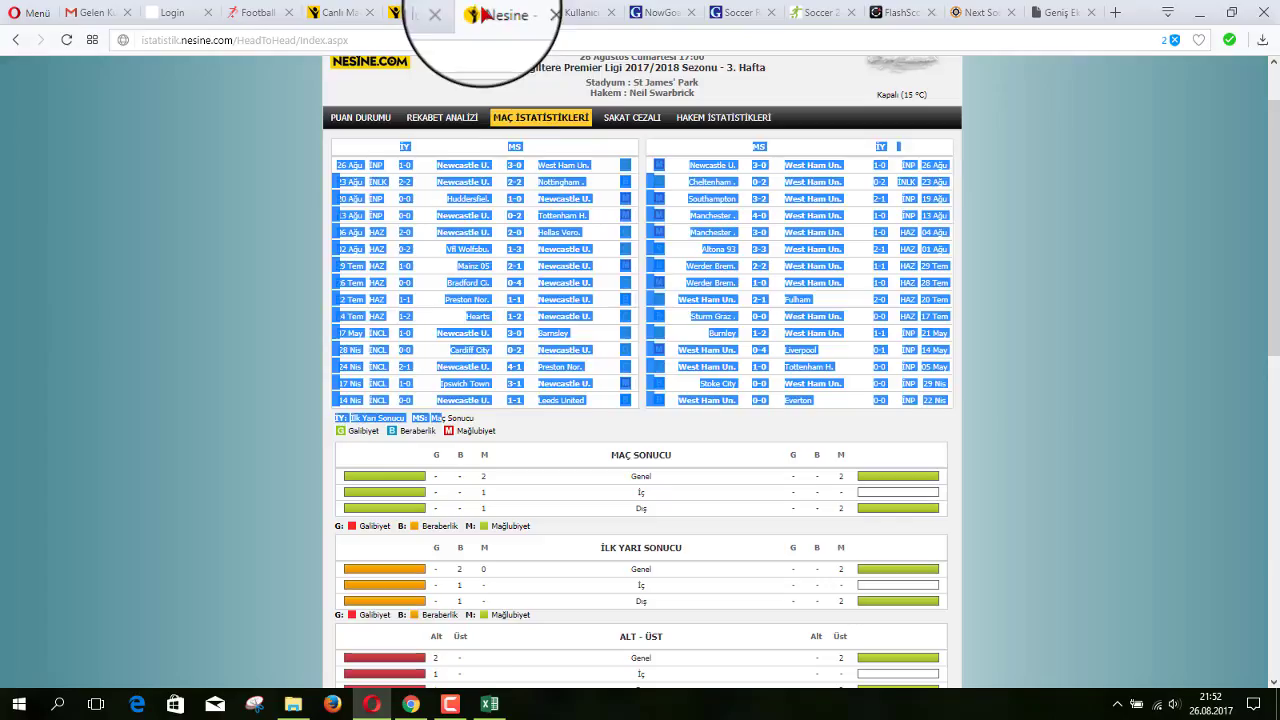
pyautogui.scroll(2, 468, 120)
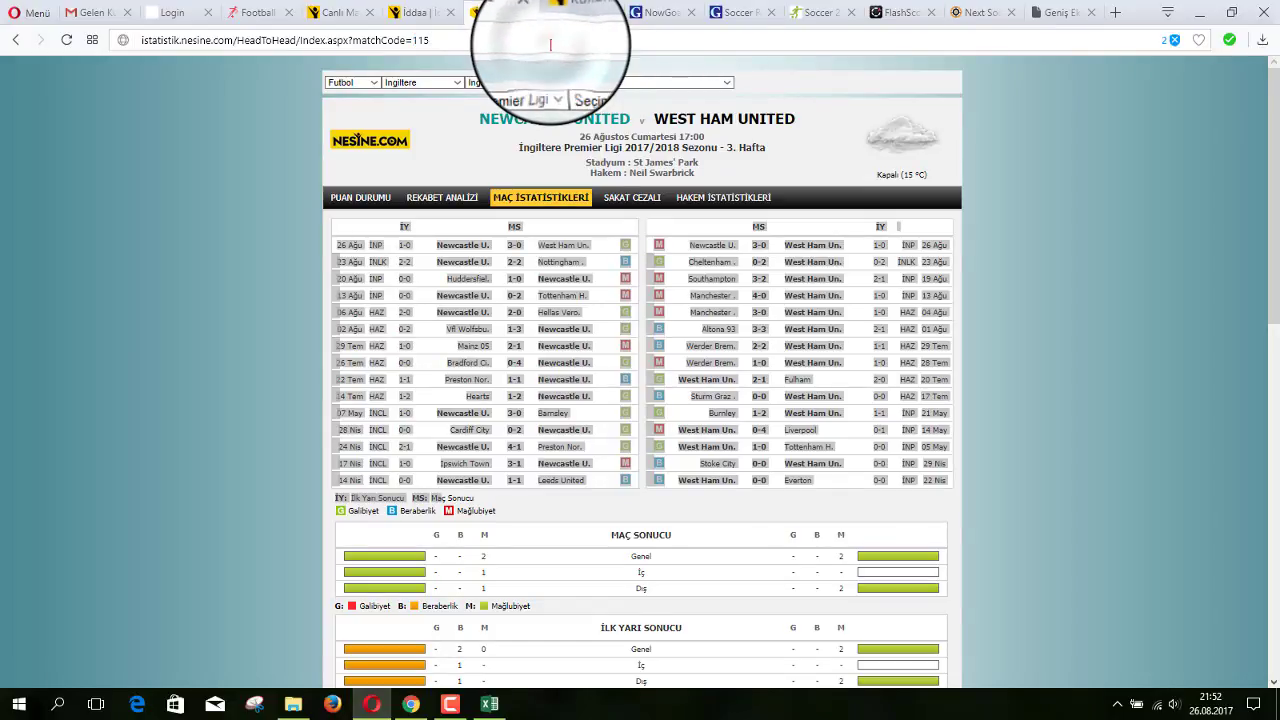
pyautogui.press('BackSpace')
pyautogui.write('4')
pyautogui.press('Return')
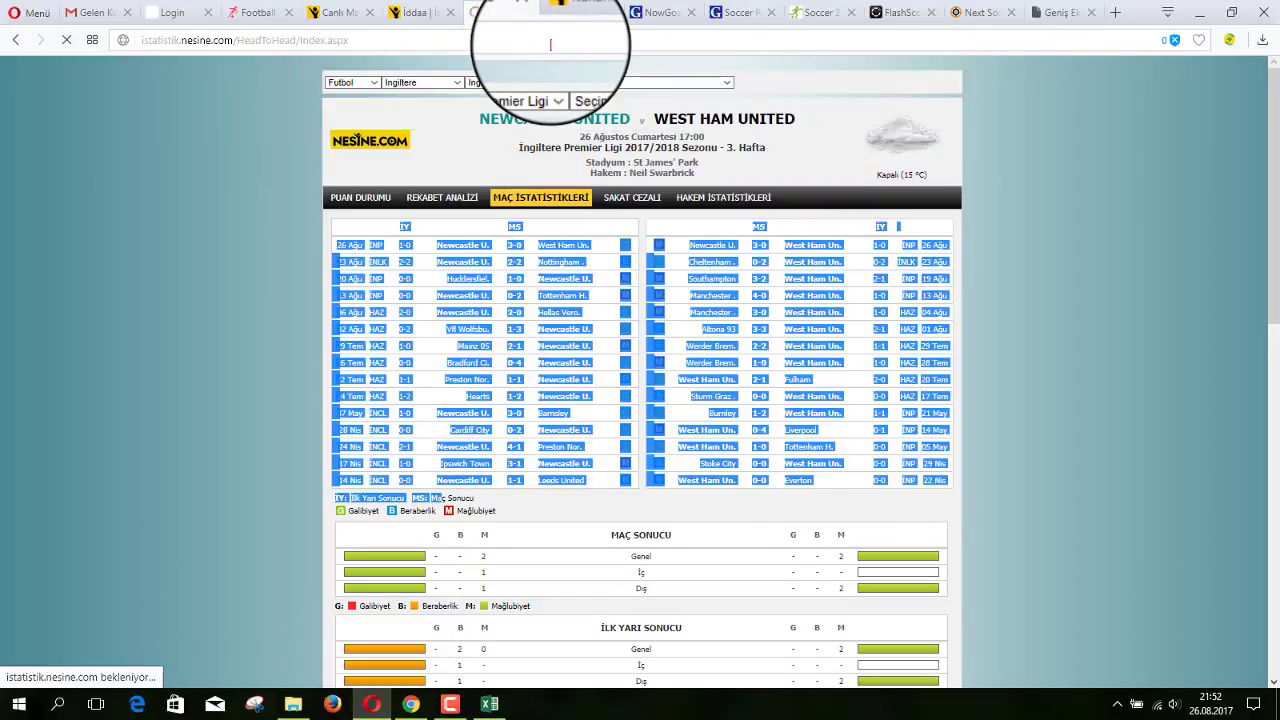
# Step: Copy both match-history tables from MAÇ İSTATİSTİKLERİ and bring the NESİNE V12 workbook forward
pyautogui.click(541, 197)
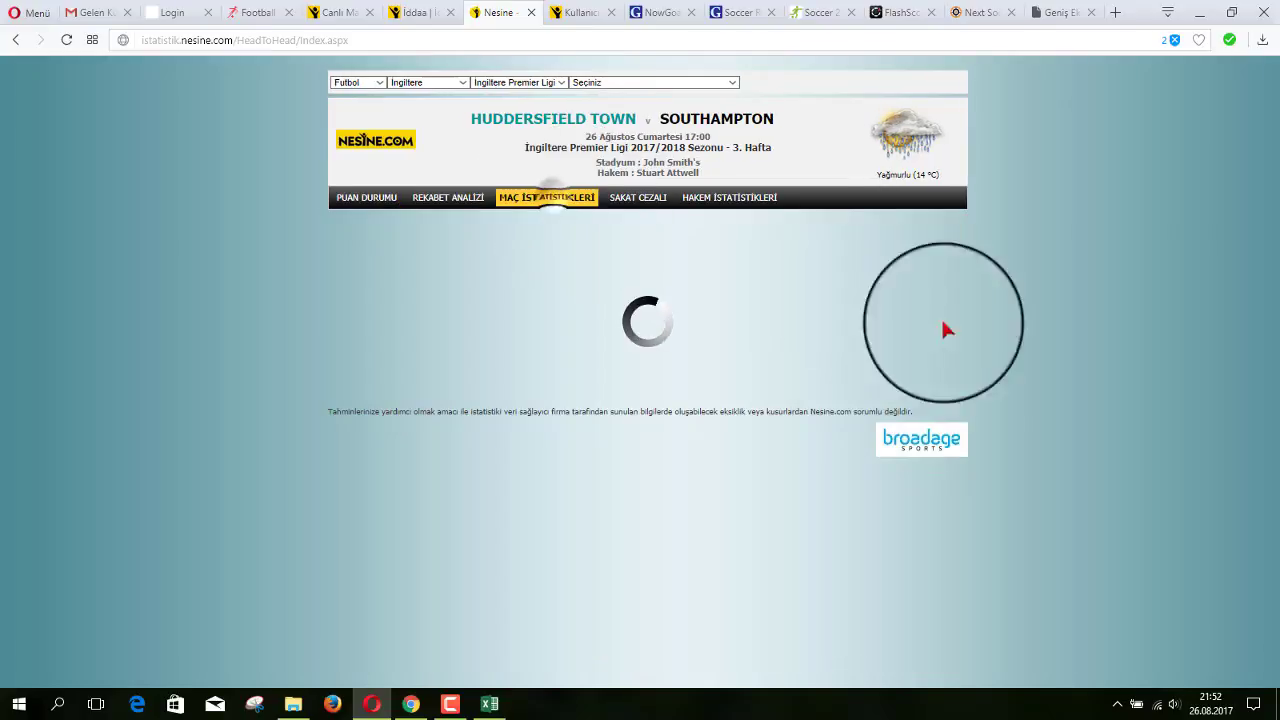
pyautogui.moveTo(397, 232); pyautogui.dragTo(452, 450)
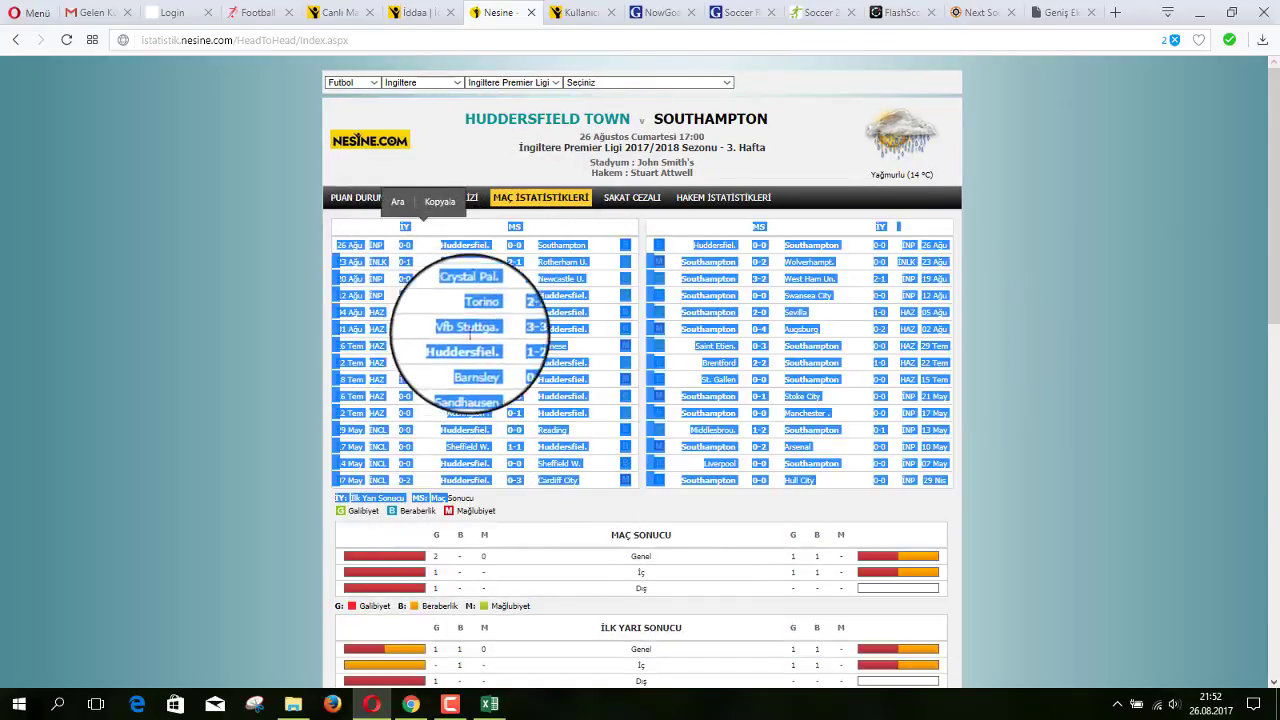
pyautogui.click(437, 205)
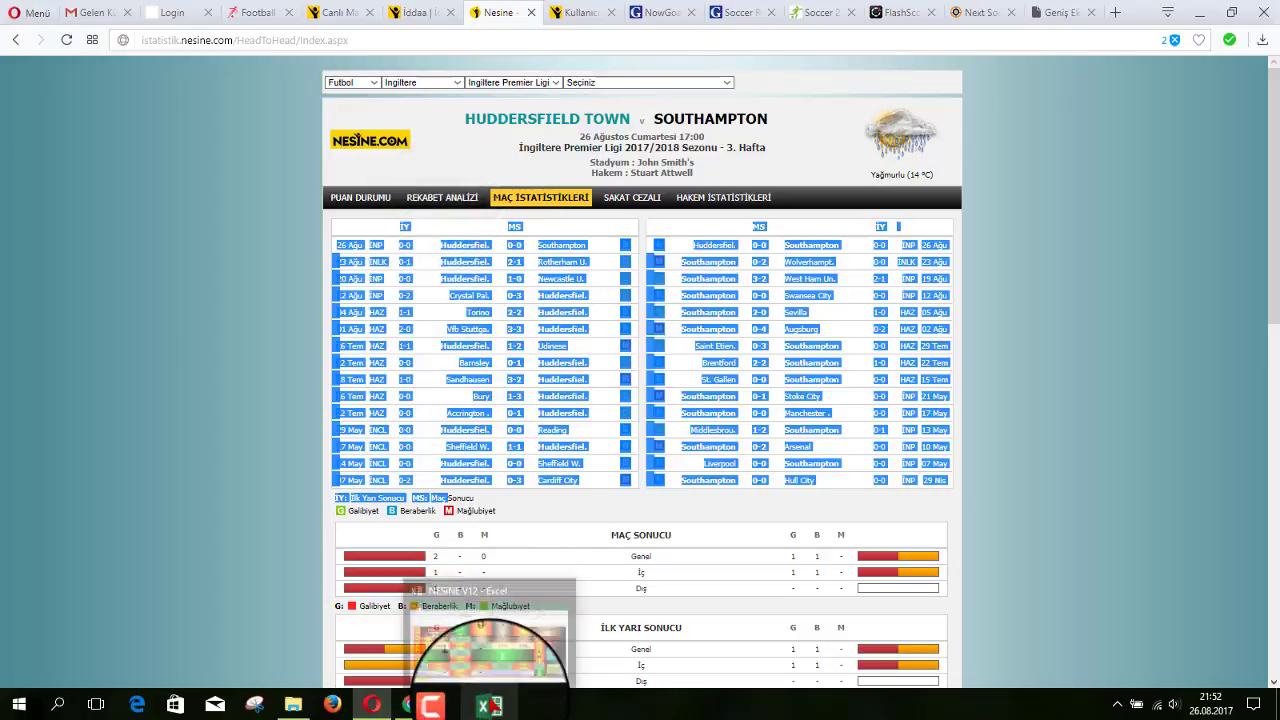
pyautogui.click(490, 705)
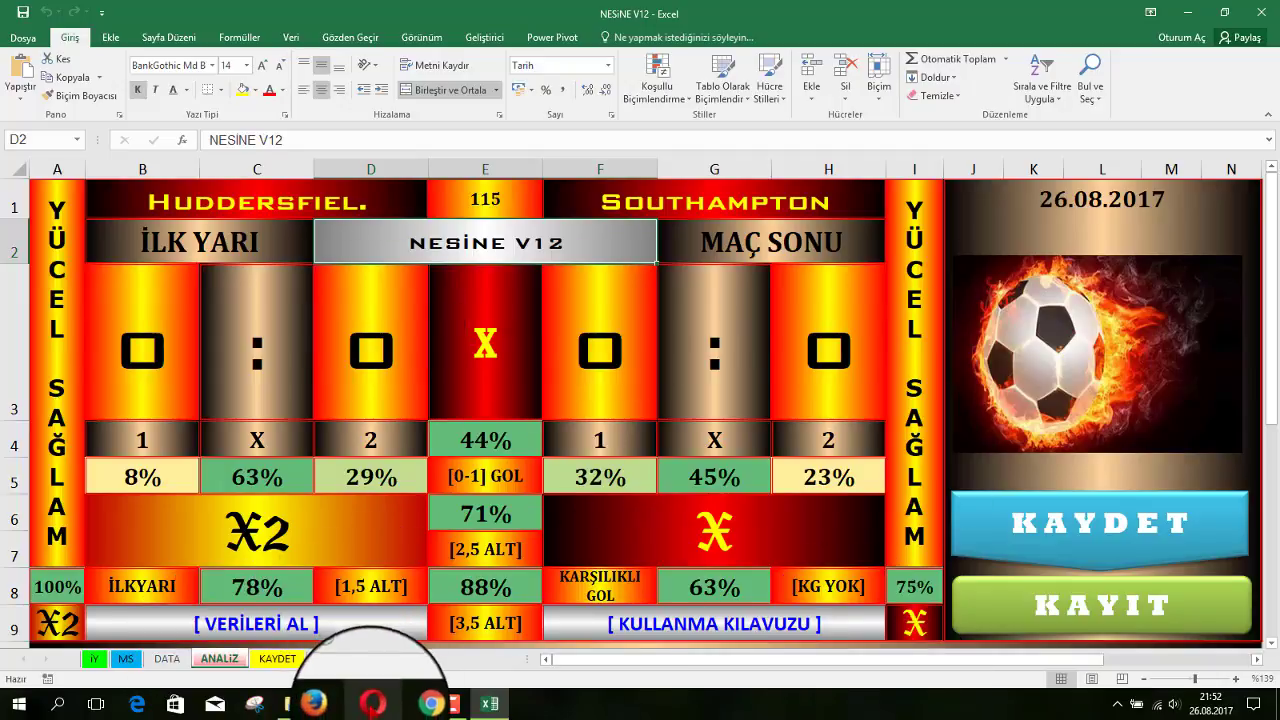
# Step: Check Huddersfield vs Southampton's final score in Canlı Maç, then return to its statistics page
pyautogui.click(373, 702)
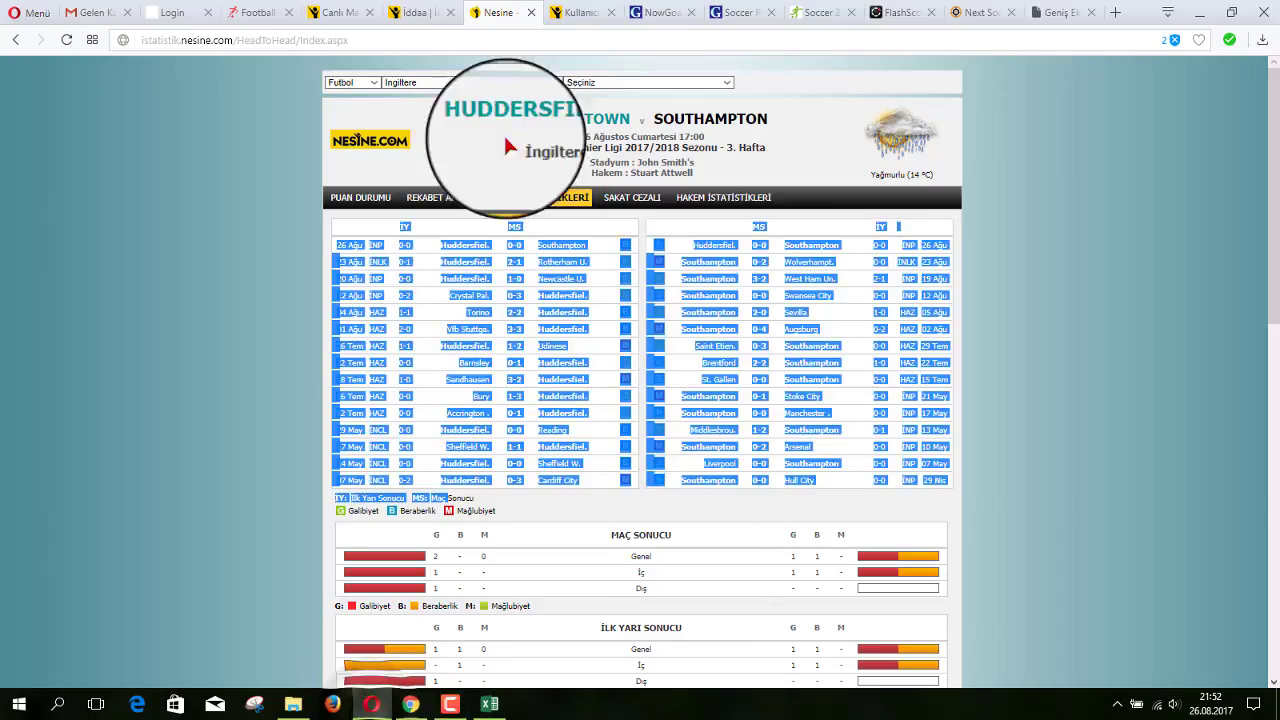
pyautogui.click(341, 14)
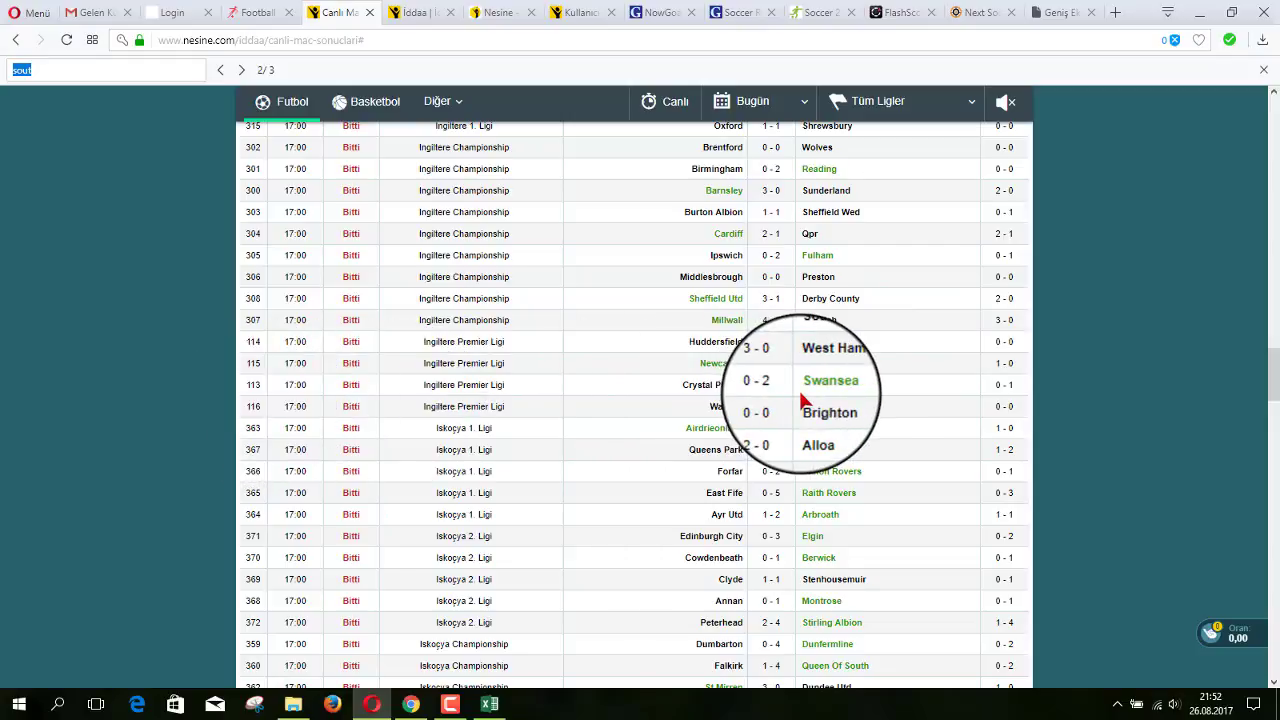
pyautogui.click(494, 14)
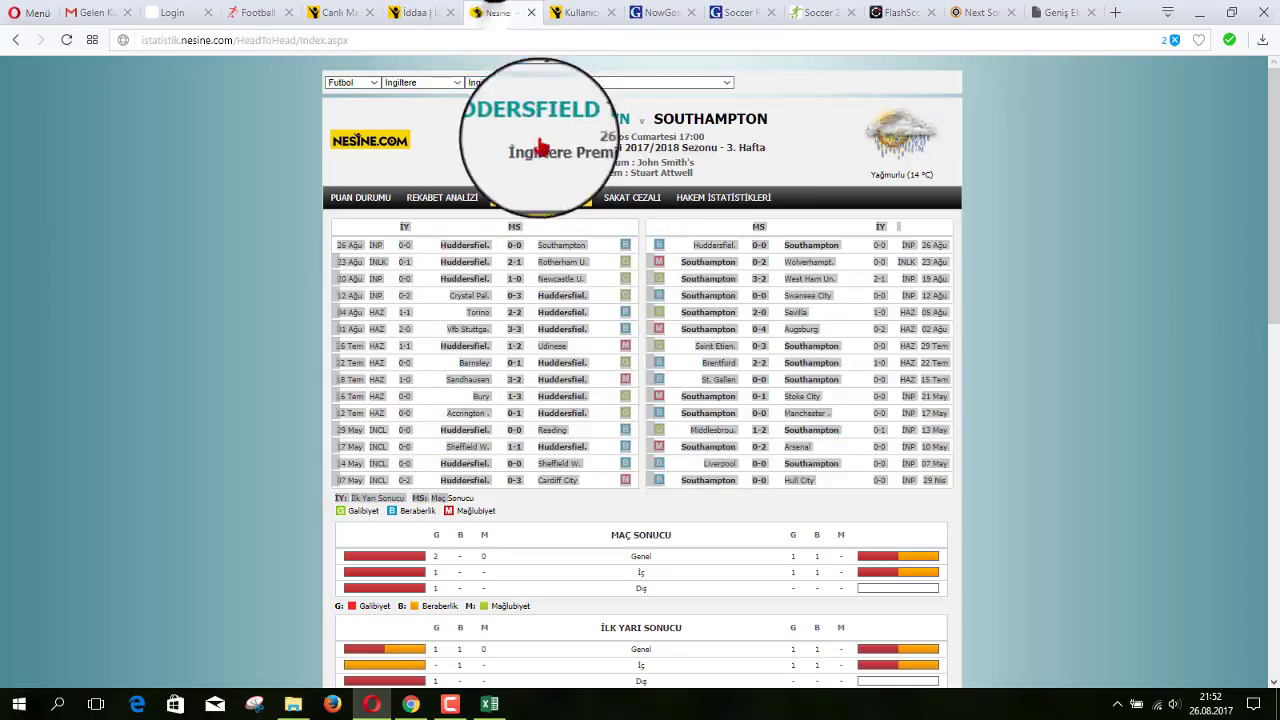
# Step: Change the address's matchCode to 113 to load Crystal Palace vs Swansea City
pyautogui.click(593, 42)
pyautogui.press('BackSpace')
pyautogui.write('3')
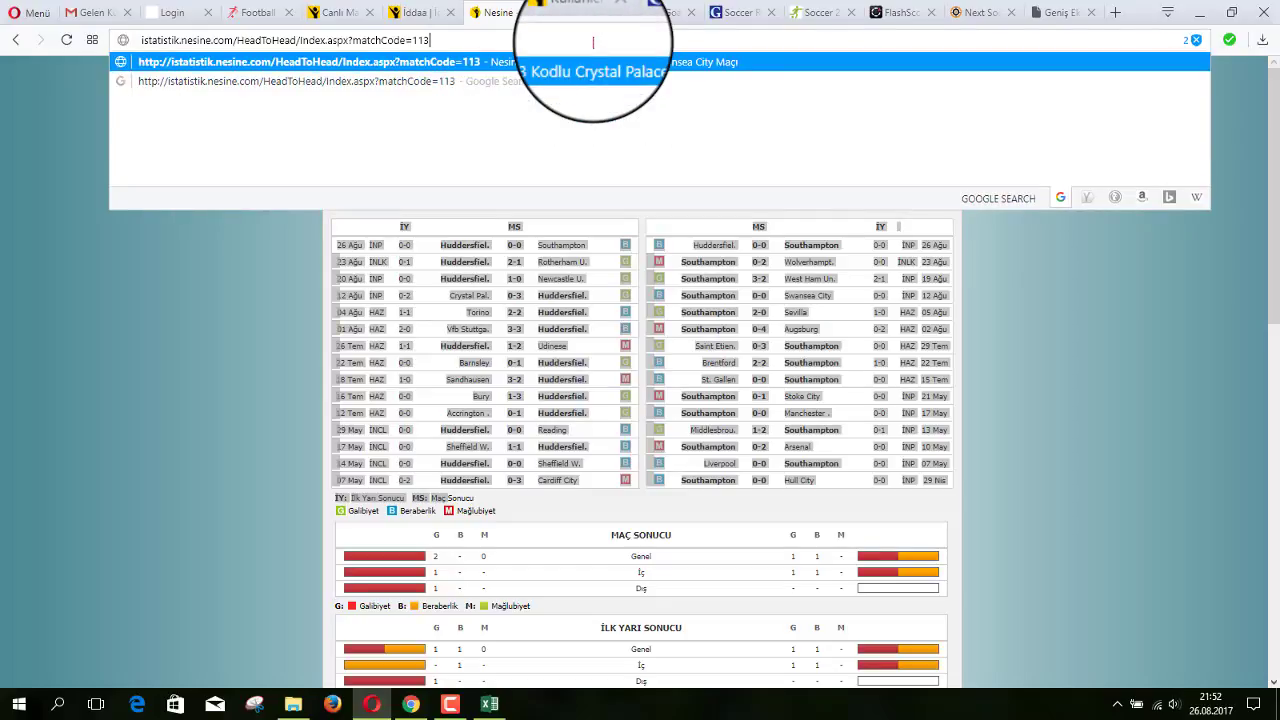
pyautogui.press('Return')
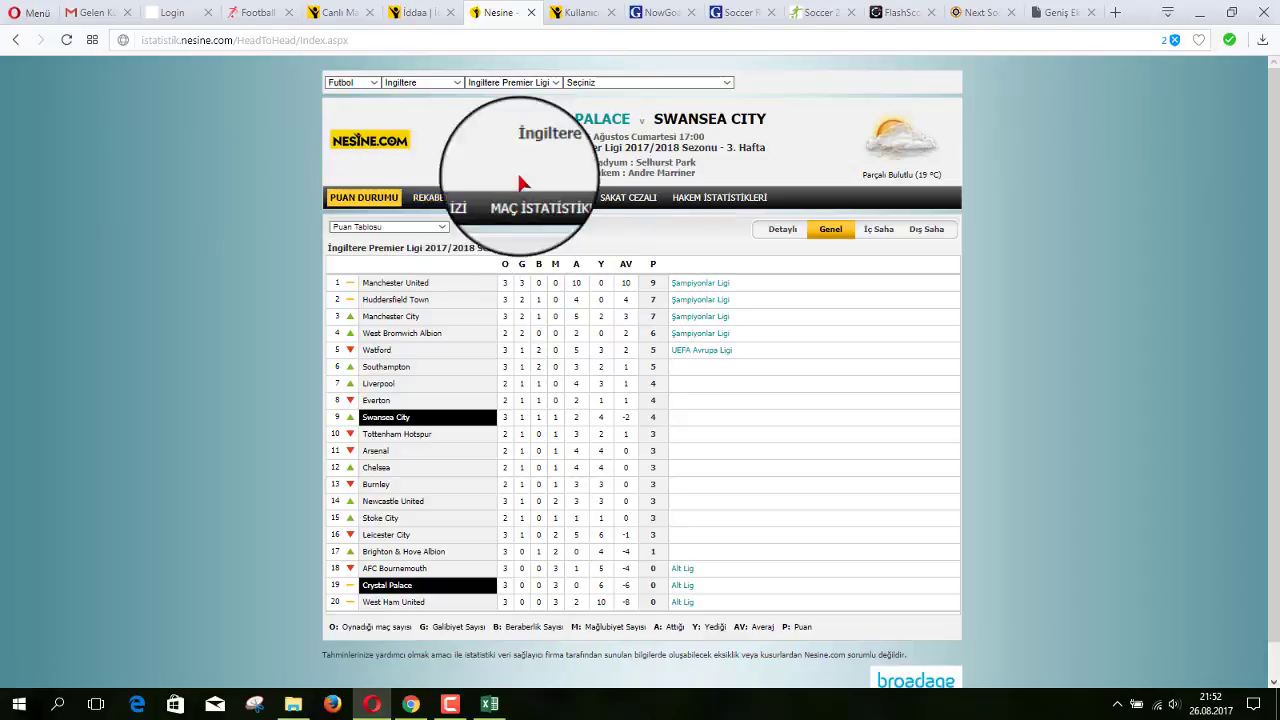
# Step: Select the MAÇ İSTATİSTİKLERİ match-history tables and switch to the NESİNE V12 workbook
pyautogui.click(541, 197)
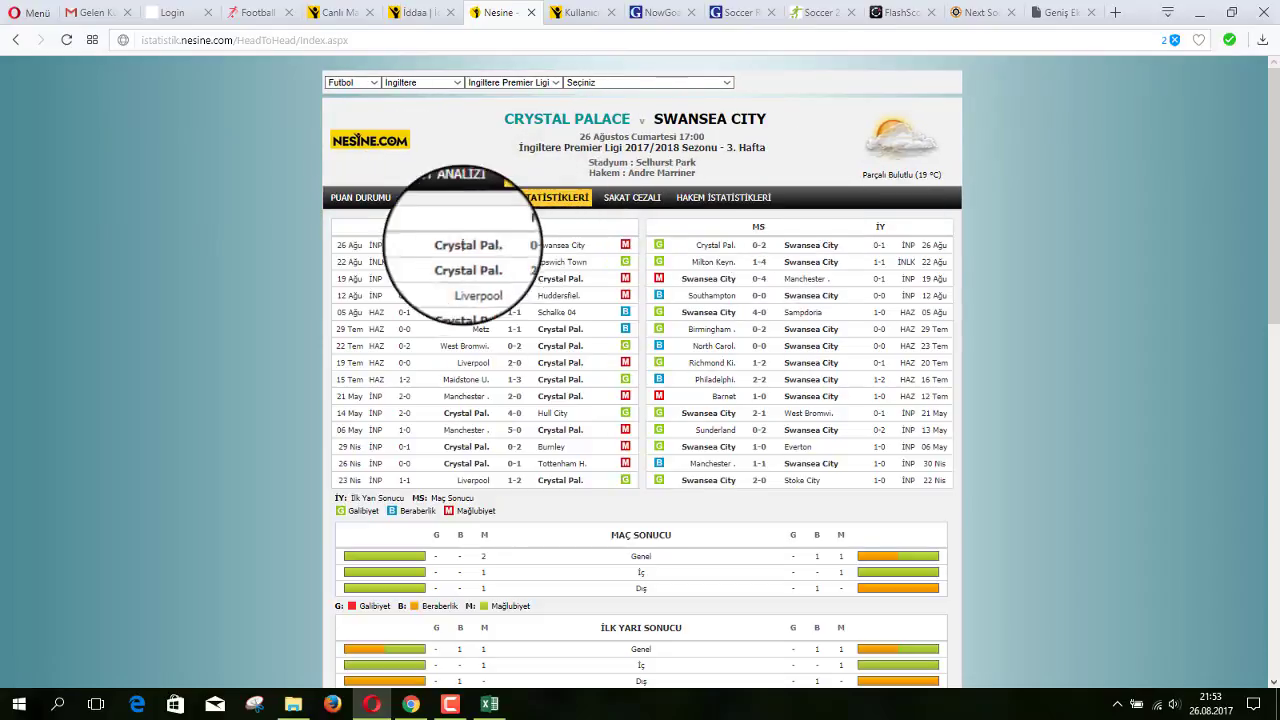
pyautogui.moveTo(360, 230)
pyautogui.mouseDown()
pyautogui.moveTo(450, 447)
pyautogui.moveTo(448, 498)
pyautogui.mouseUp()
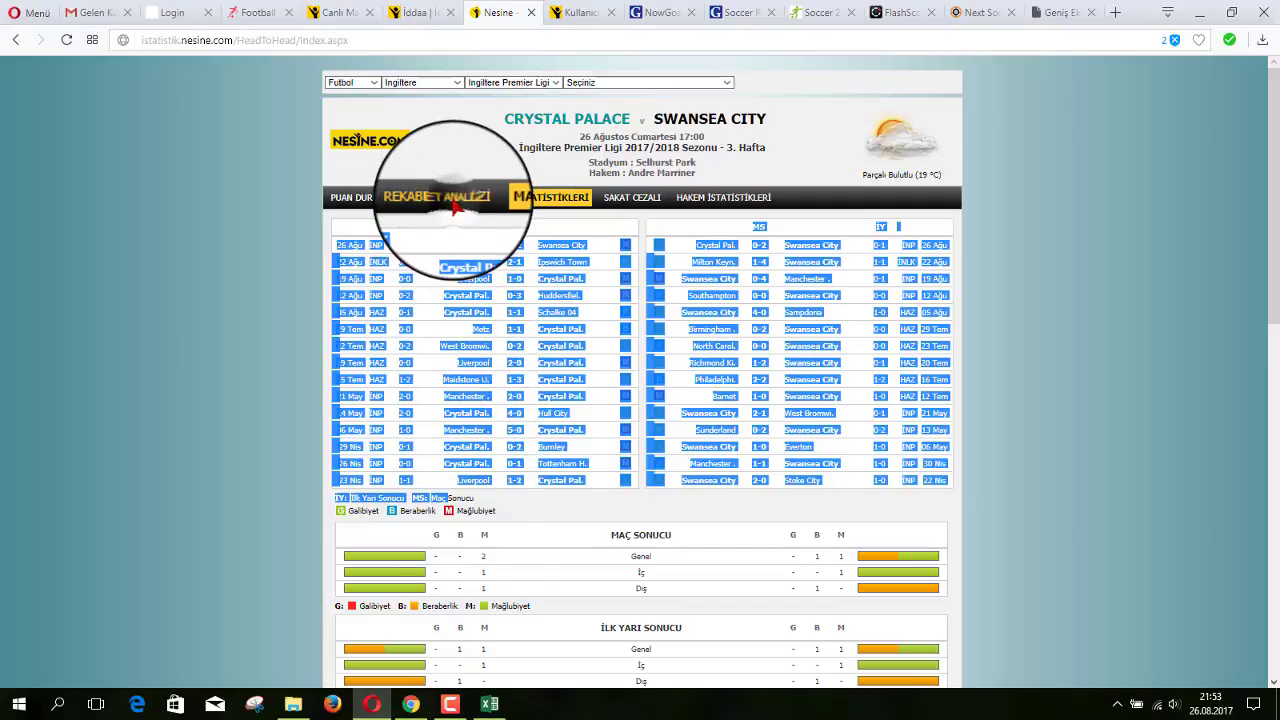
pyautogui.click(489, 704)
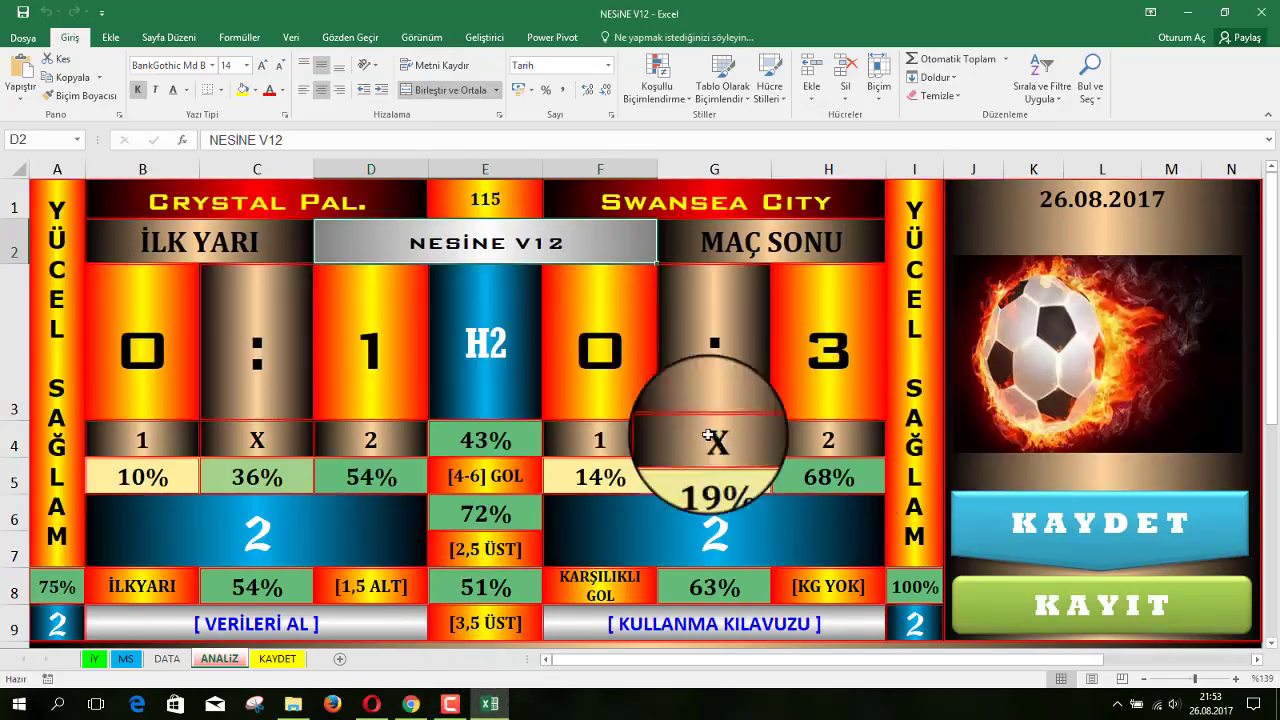
# Step: Enter 113 as the match code in E1, then view Crystal Palace–Swansea's 0–2 result in Canlı Maç
pyautogui.click(478, 200)
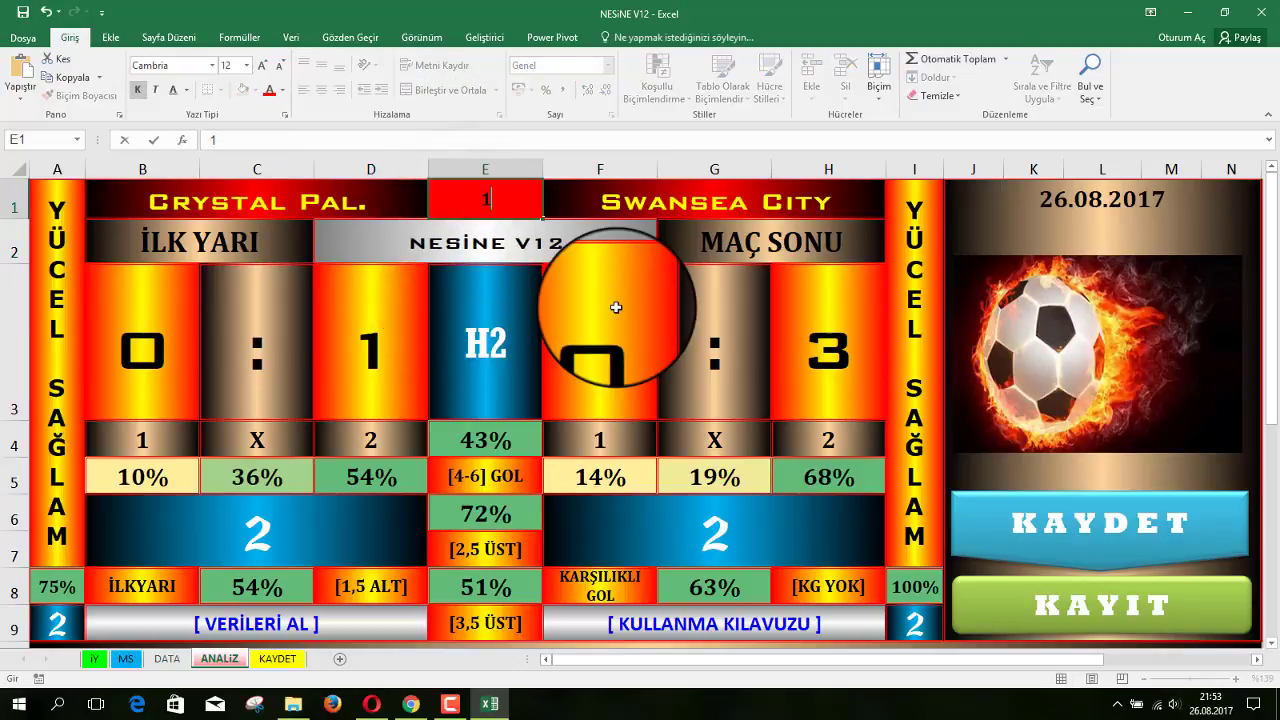
pyautogui.write('13')
pyautogui.press('Return')
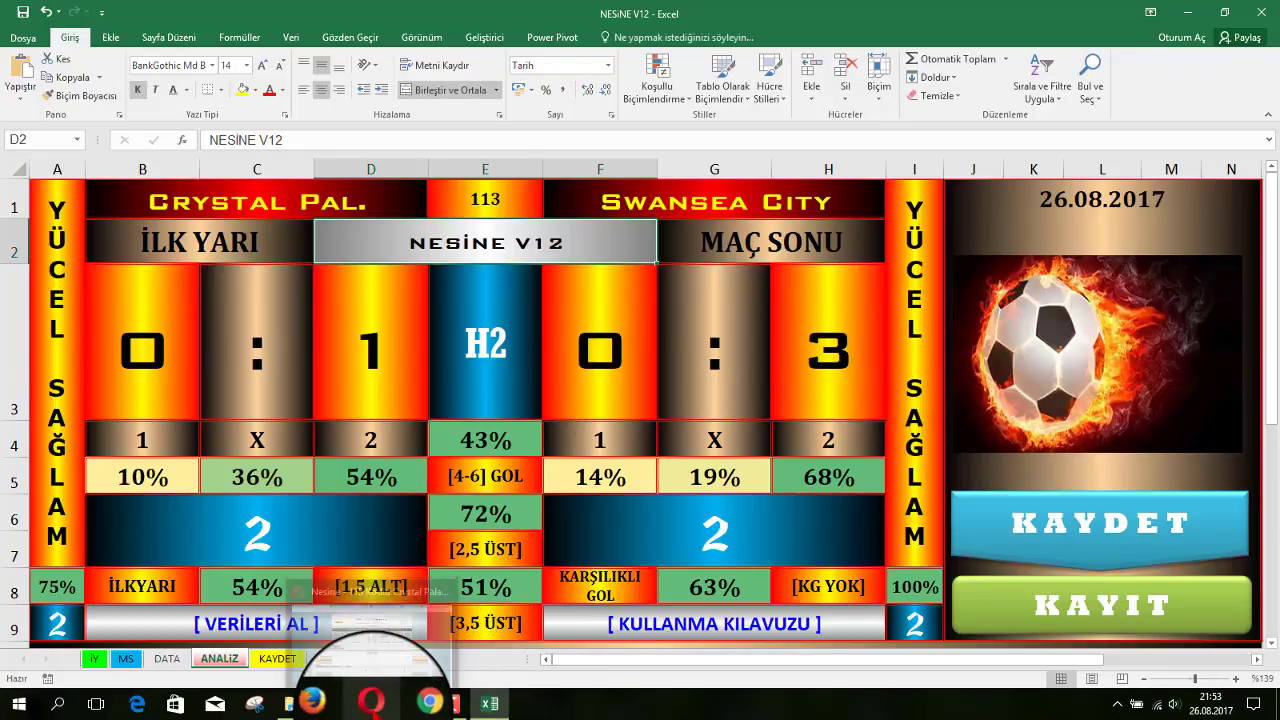
pyautogui.click(372, 600)
pyautogui.click(330, 14)
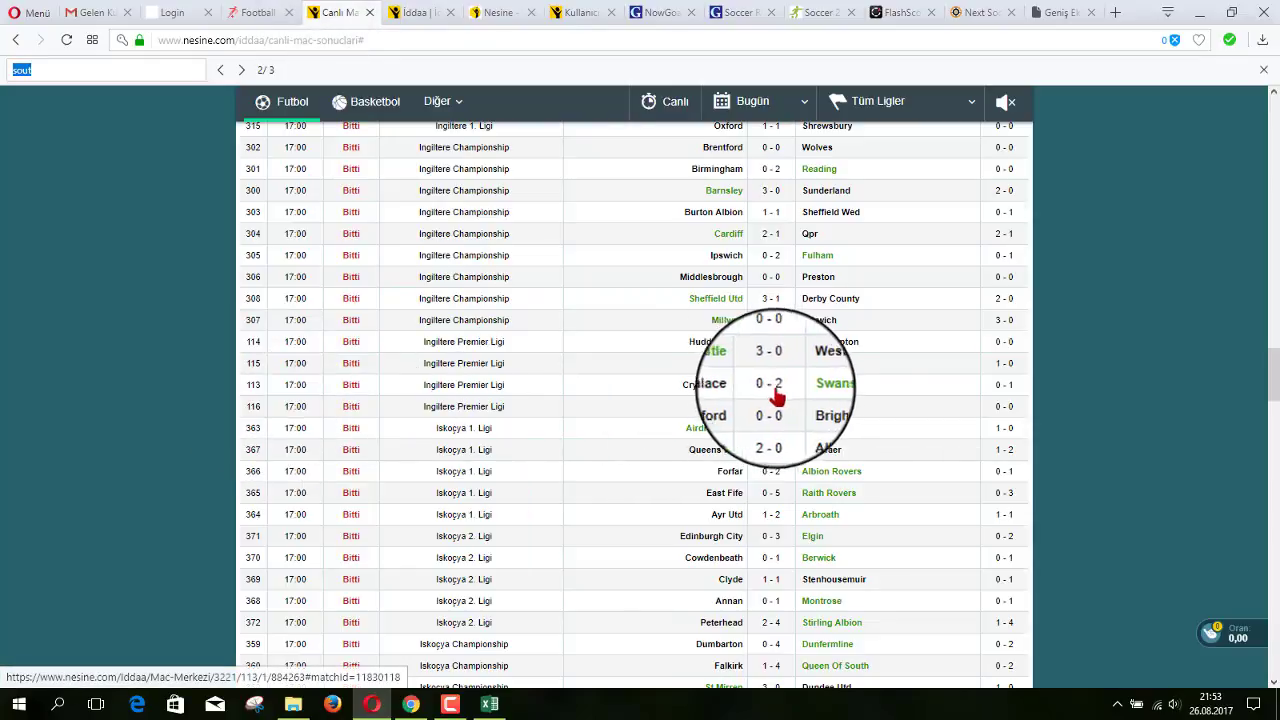
# Step: Minimize Opera to bring back the NESİNE V12 dashboard for match 113
pyautogui.click(1202, 18)
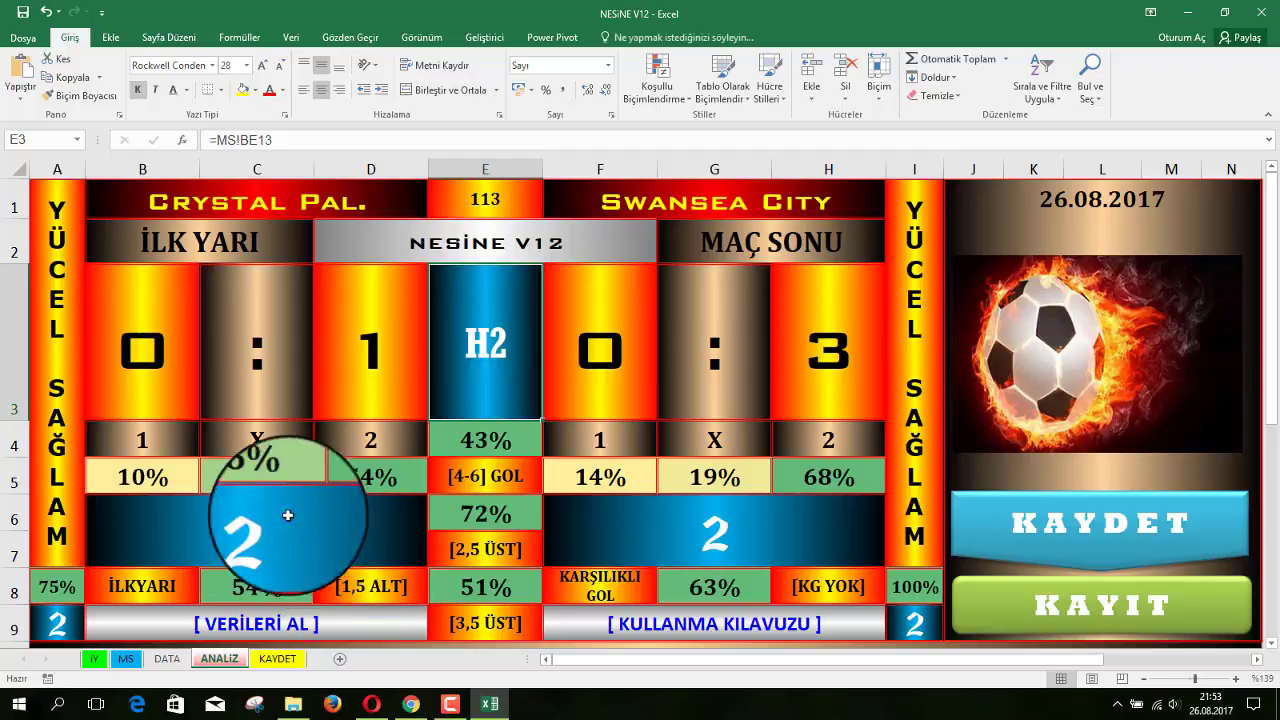
# Step: Inspect the prediction formulas in cells B6, E3 and G3, then bring the Chrome window forward
pyautogui.click(287, 530)
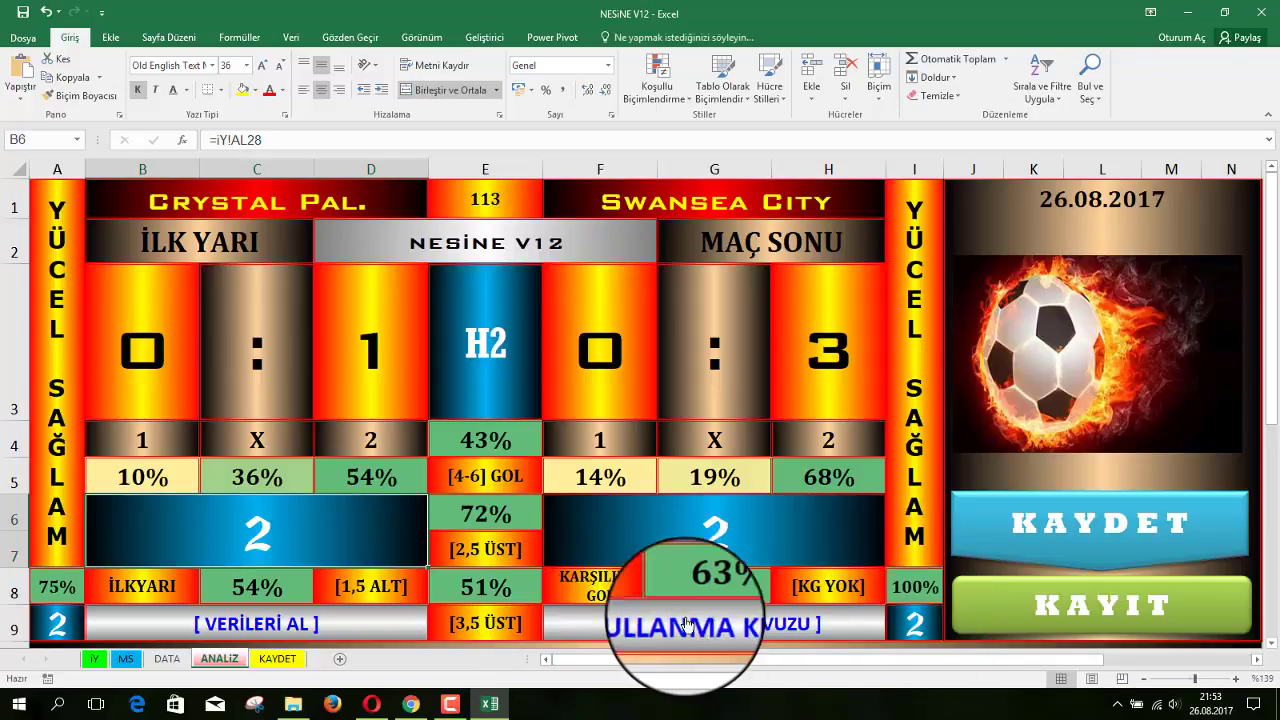
pyautogui.click(446, 328)
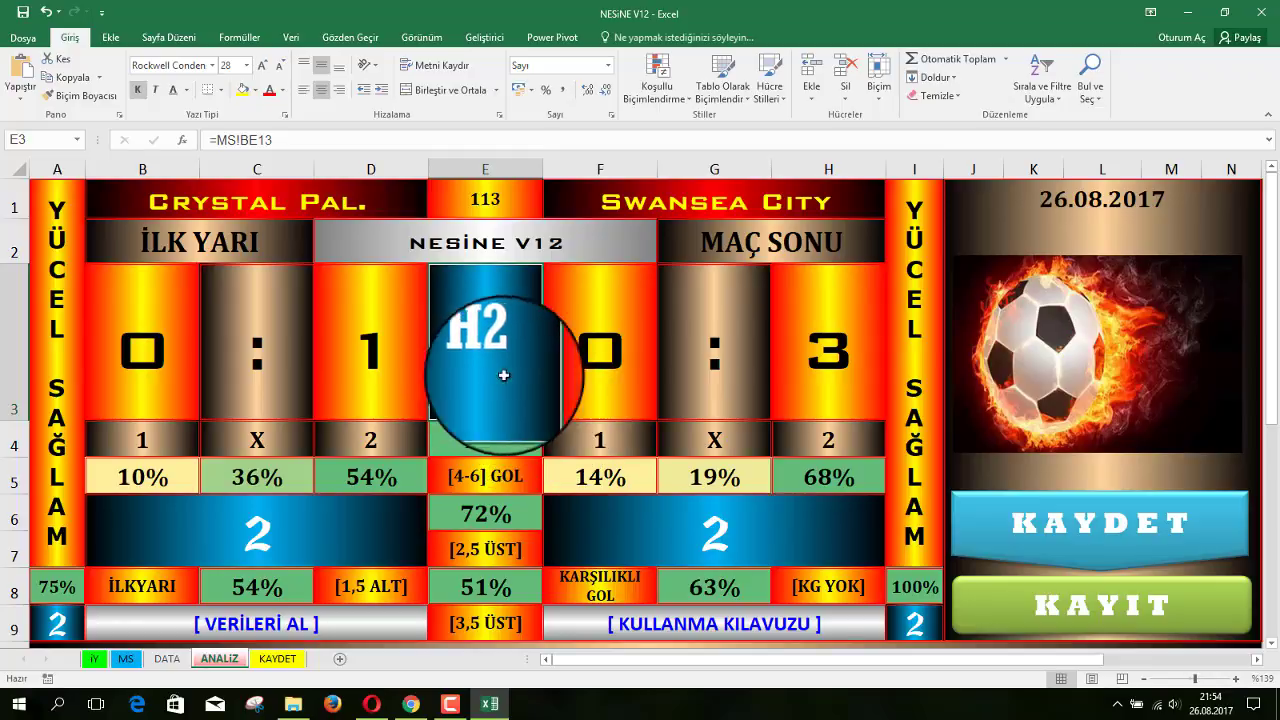
pyautogui.click(714, 345)
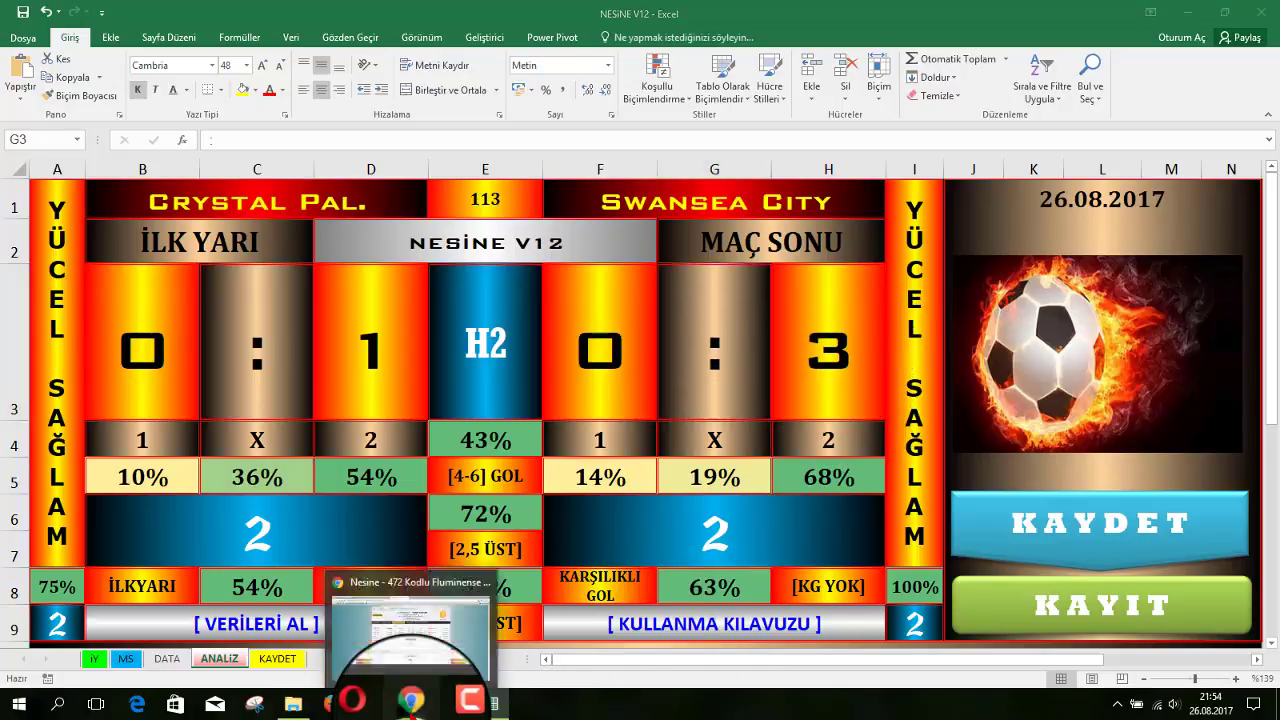
pyautogui.click(410, 700)
# Step: Switch to the NOWGOAL V12 YouTube video and scroll through its description and 48 comments
pyautogui.click(228, 12)
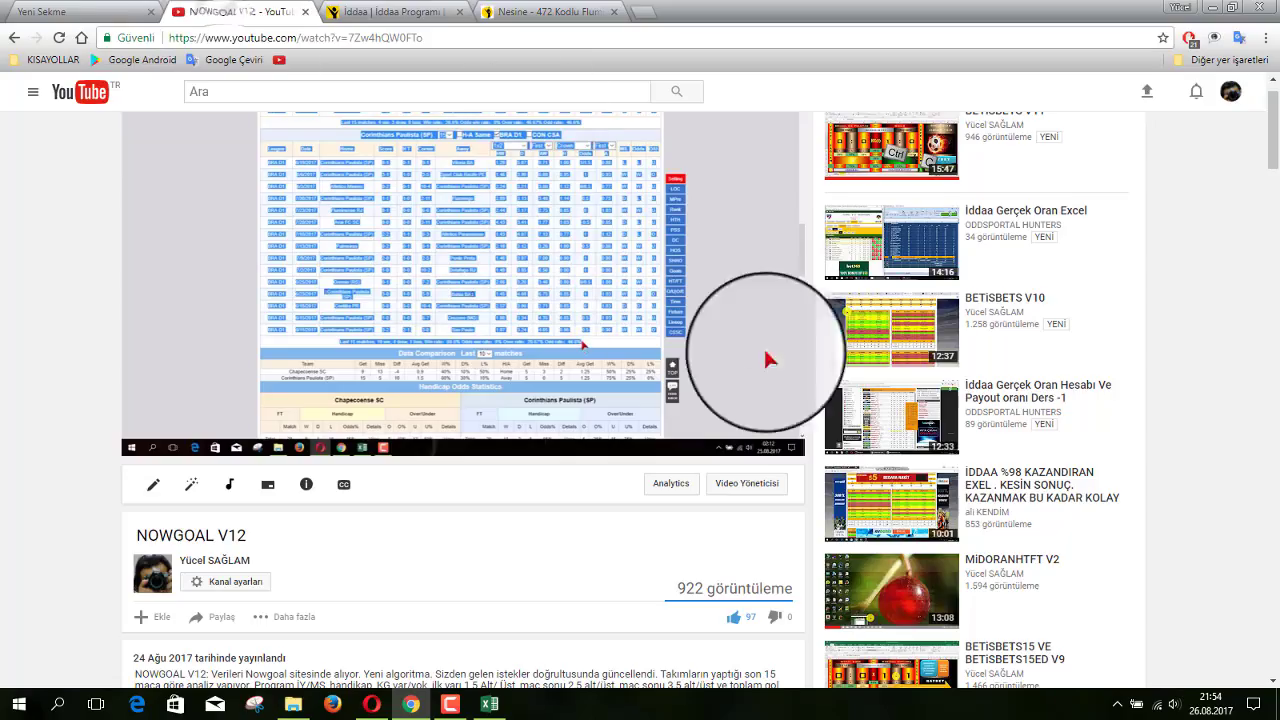
pyautogui.scroll(-3, 440, 525)
pyautogui.scroll(-3, 449, 573)
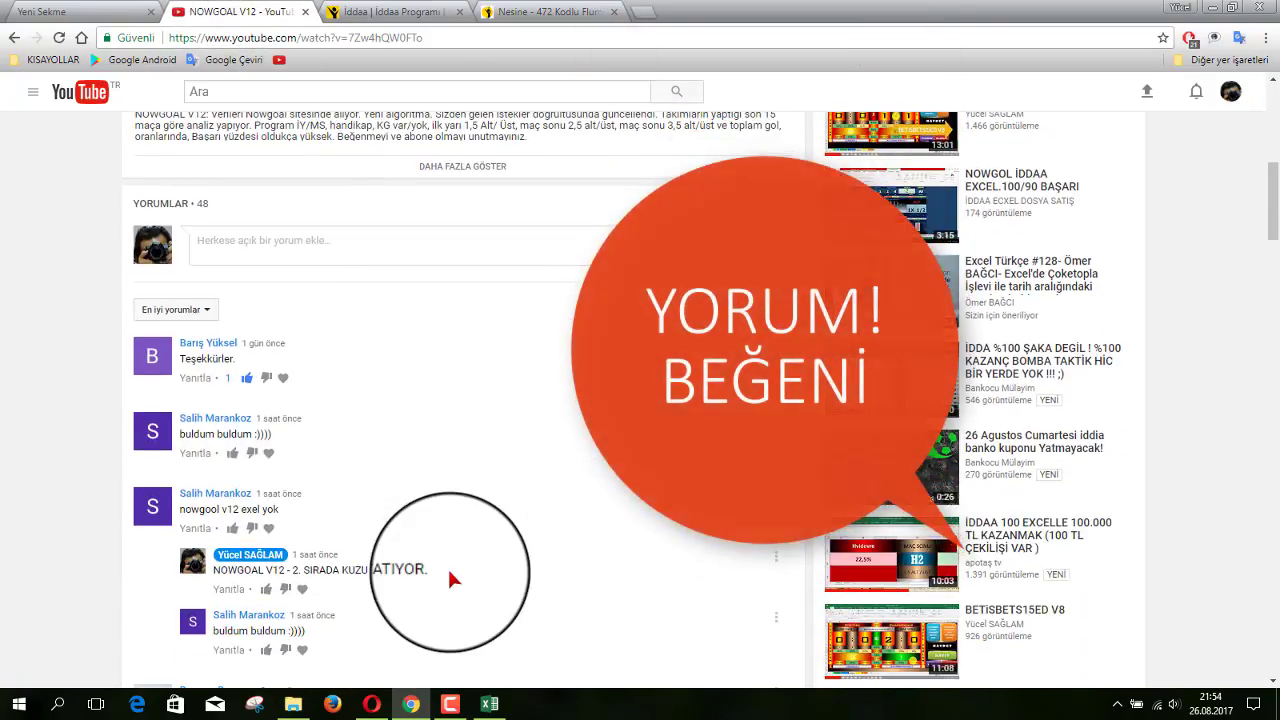
pyautogui.scroll(3, 449, 574)
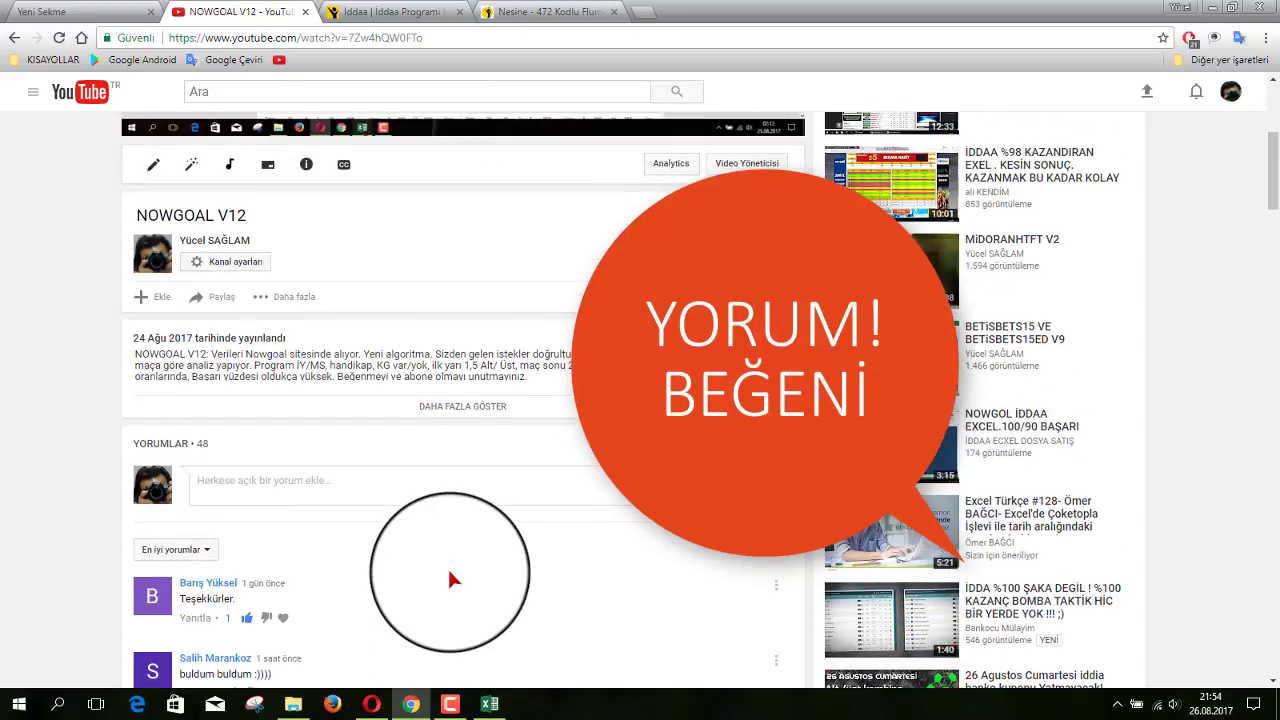
pyautogui.scroll(1, 449, 574)
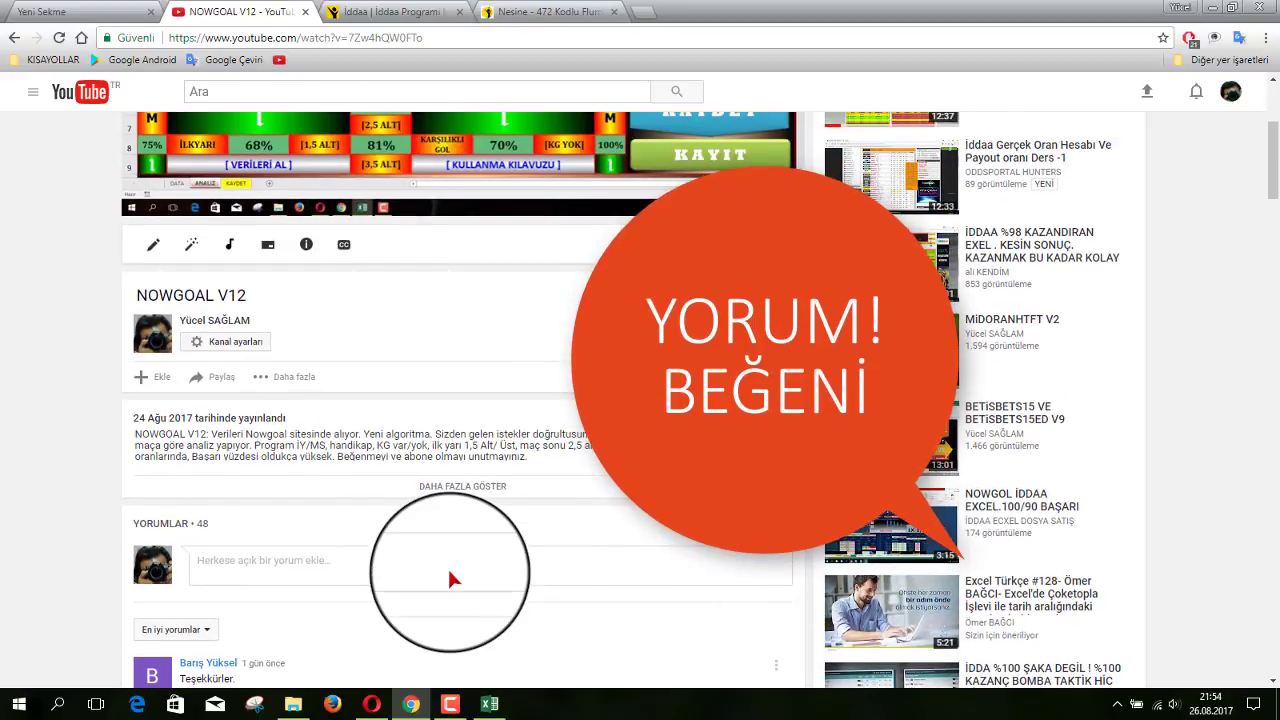
pyautogui.scroll(1, 449, 574)
pyautogui.scroll(1, 450, 580)
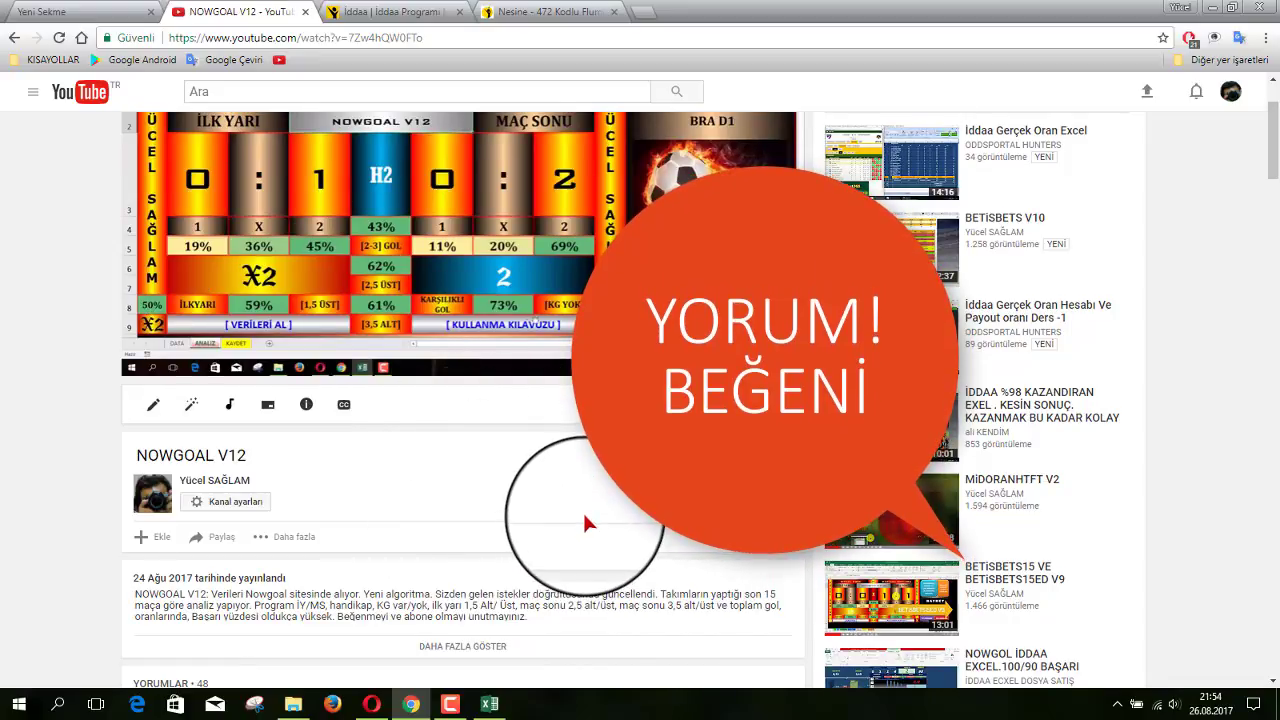
pyautogui.scroll(-1, 582, 510)
pyautogui.scroll(-3, 582, 510)
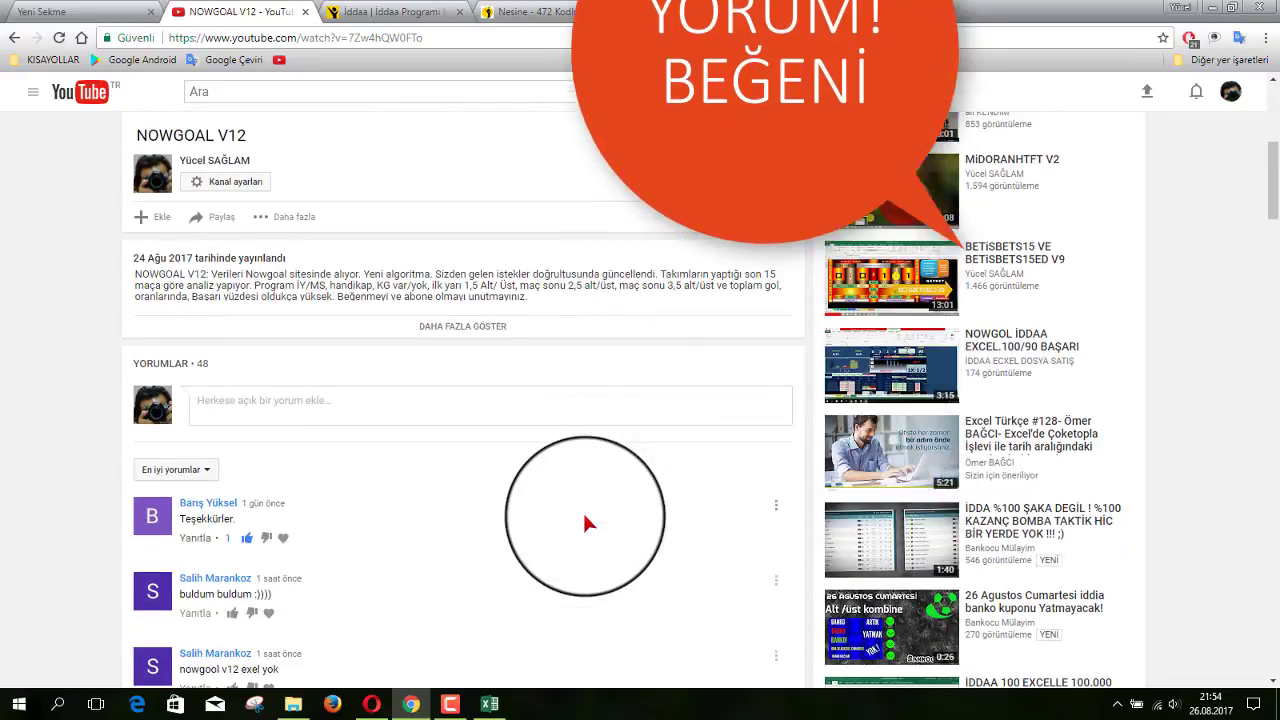